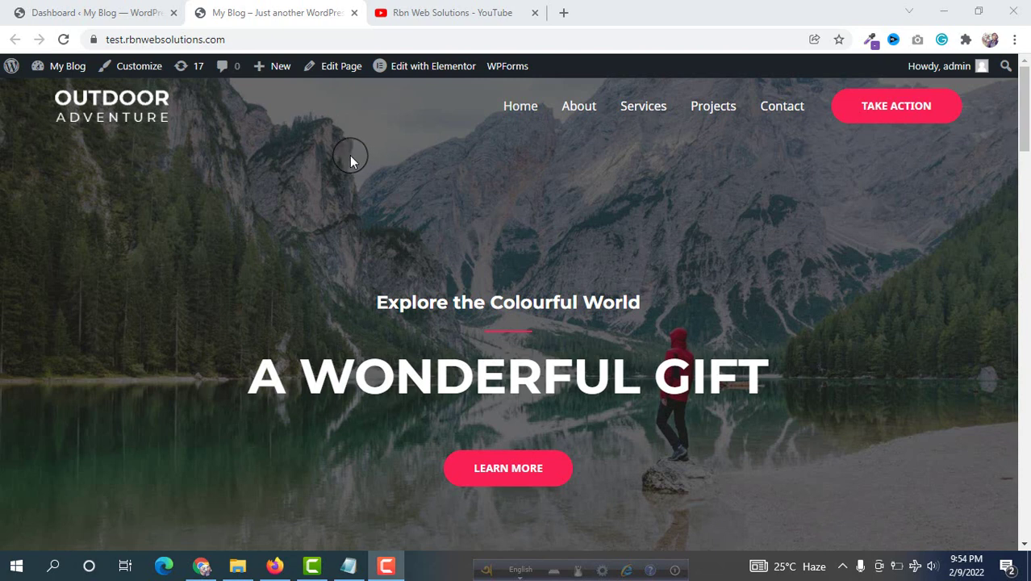
# Switch to the admin dashboard and go to Plugins > Add New
pyautogui.click(98, 12)
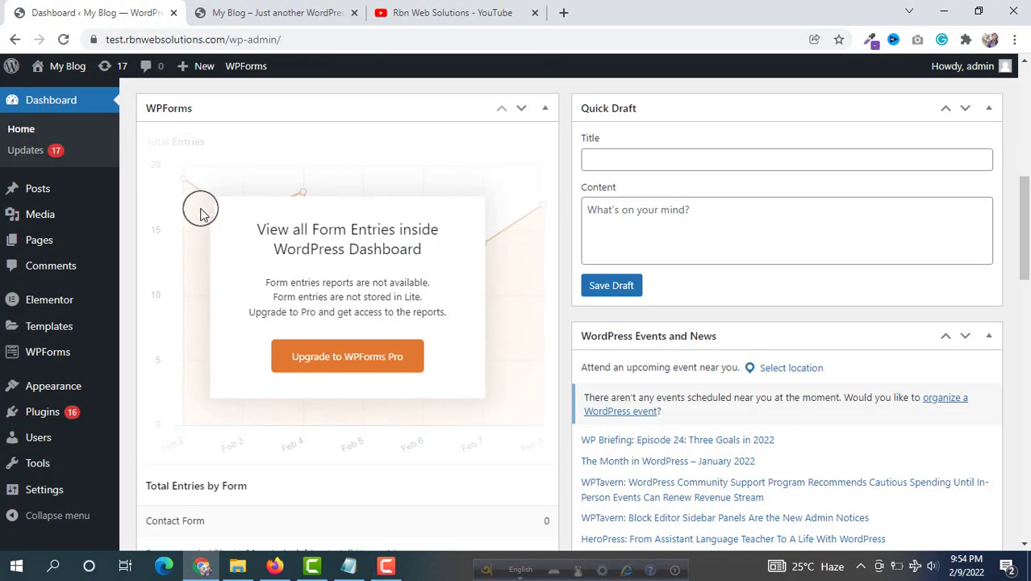
pyautogui.scroll(2, 202, 213)
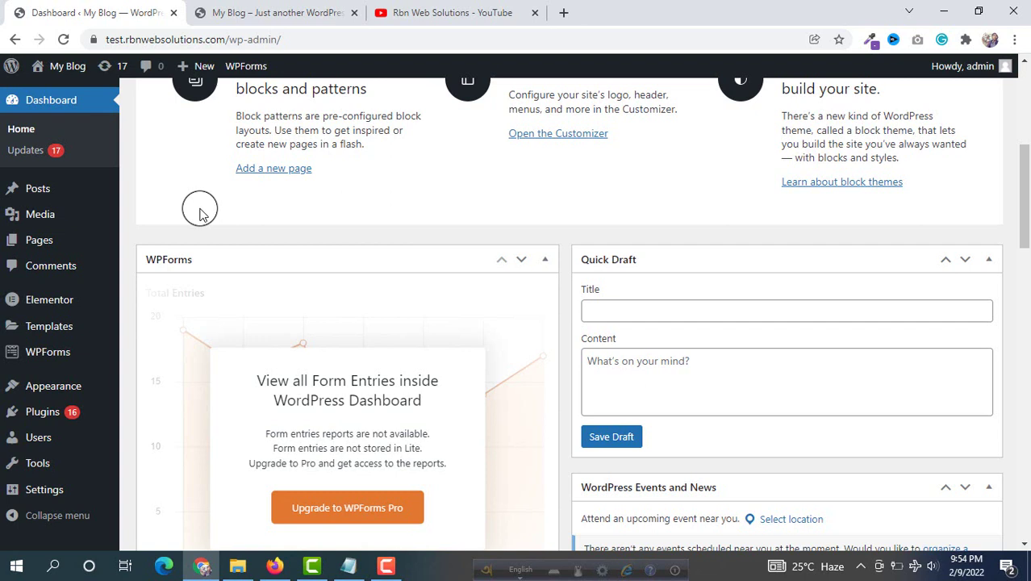
pyautogui.moveTo(45, 414)
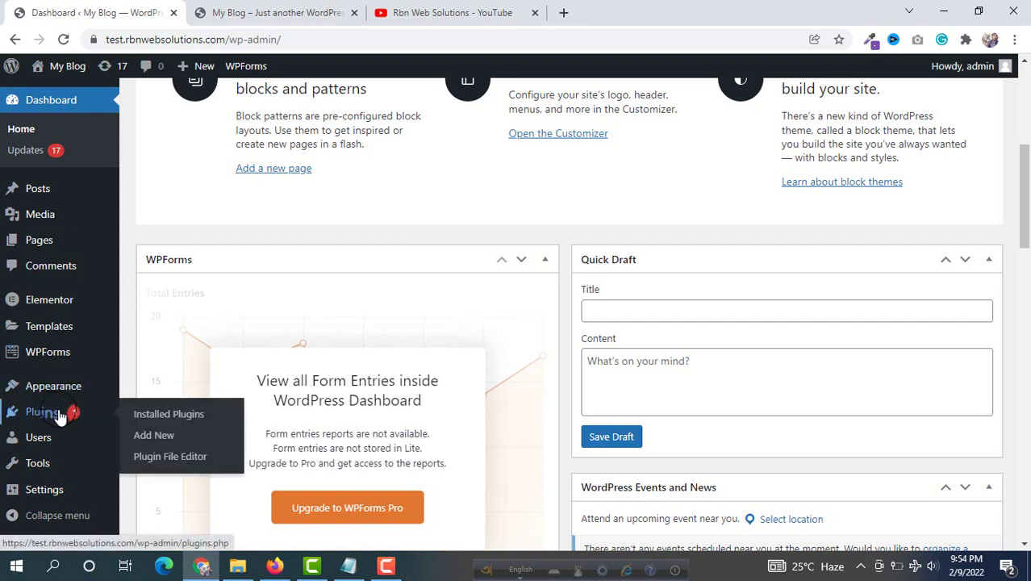
pyautogui.click(153, 437)
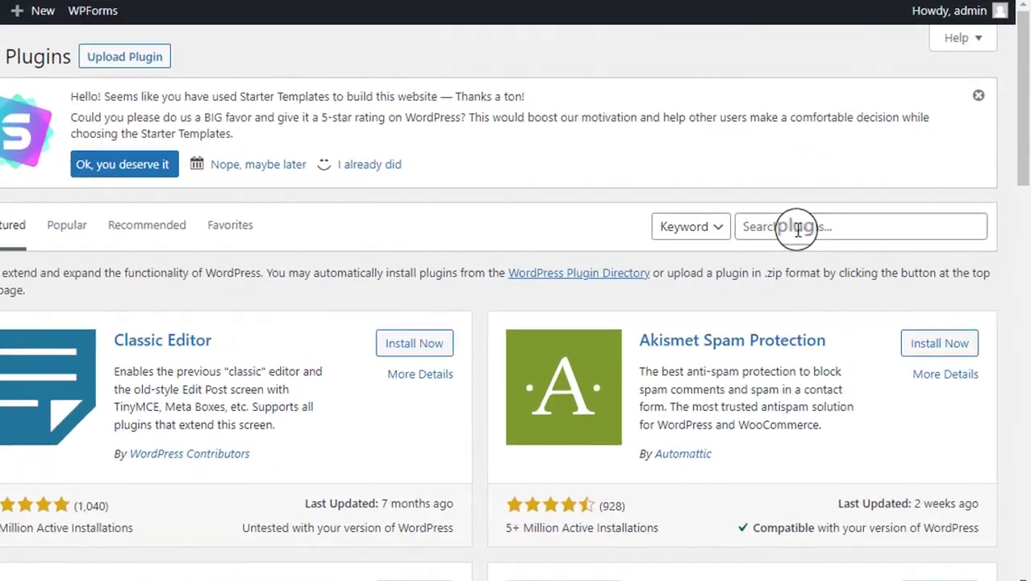
# Search the plugin directory for 'ultimate membership' and install Ultimate Member
pyautogui.click(794, 226)
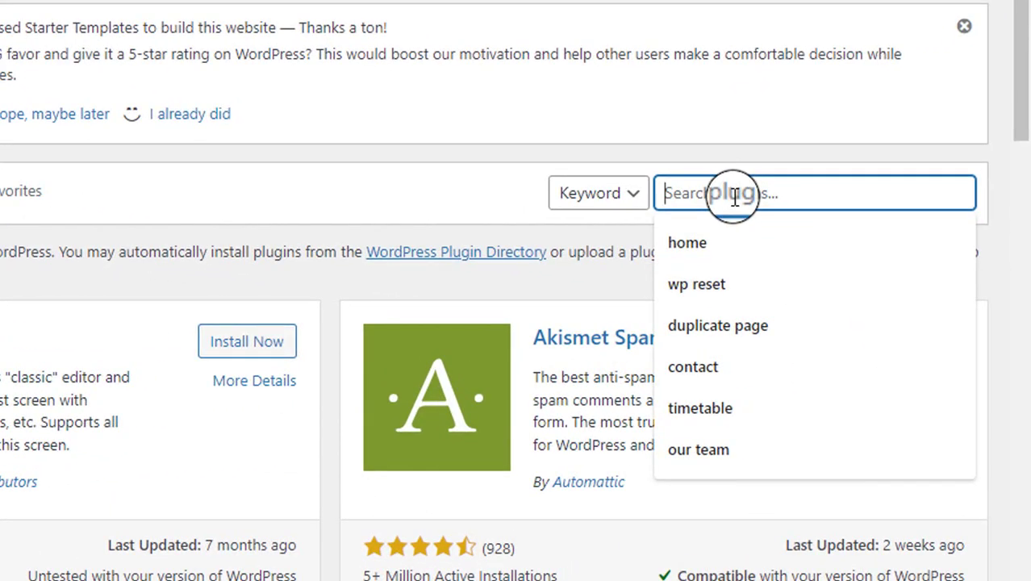
pyautogui.write('ultimate me')
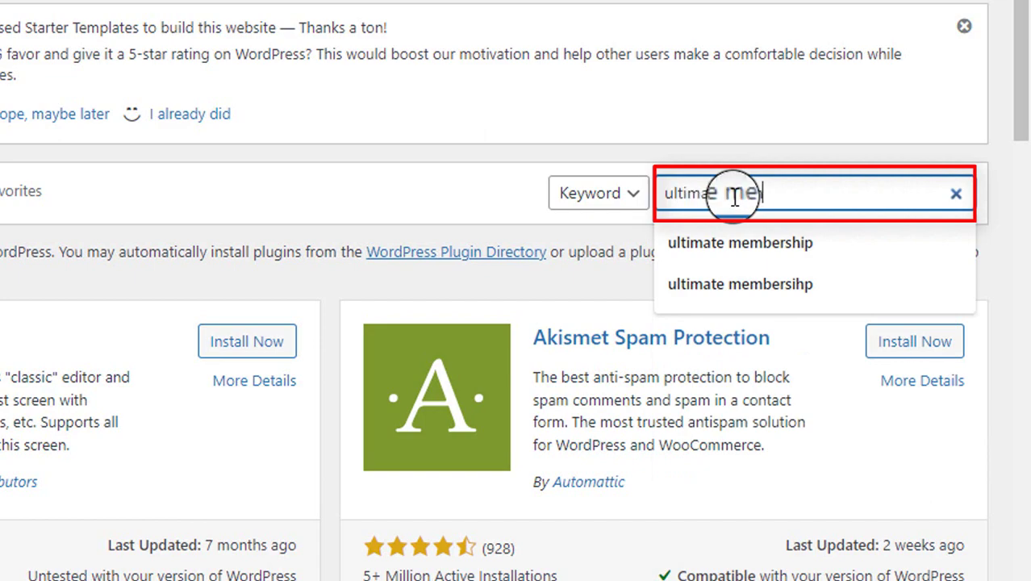
pyautogui.write('mbership')
pyautogui.press('Return')
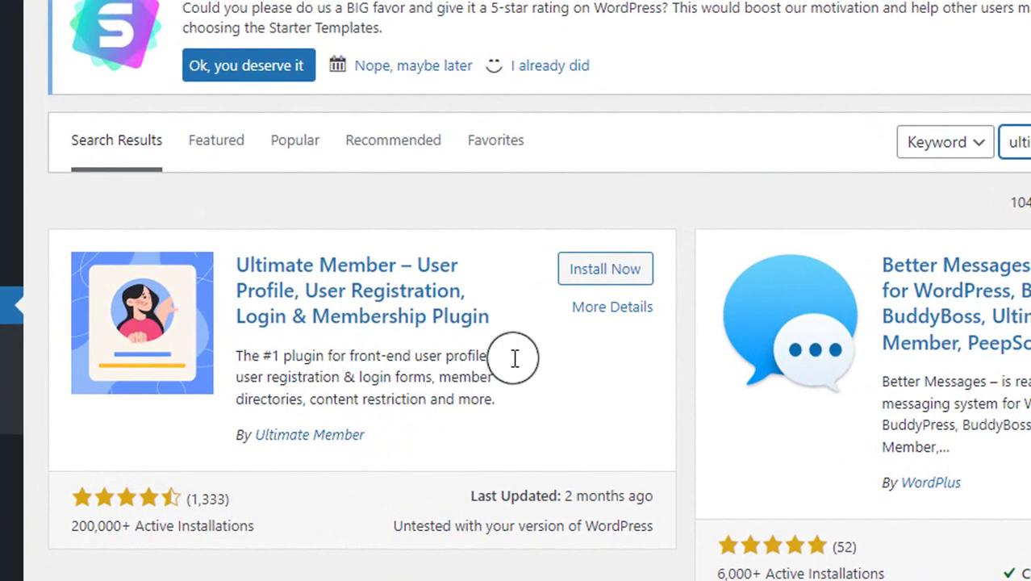
pyautogui.click(596, 278)
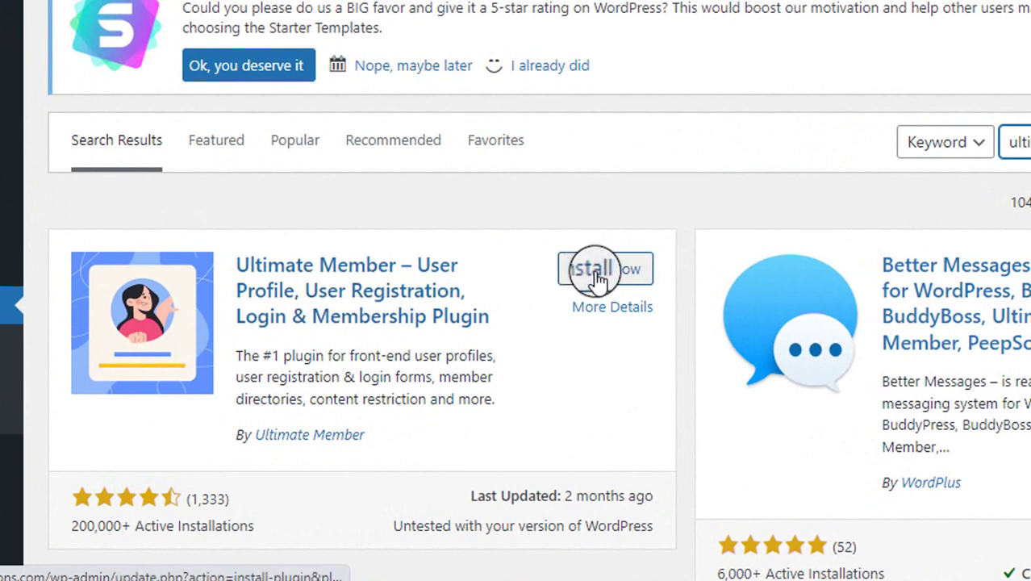
pyautogui.click(596, 271)
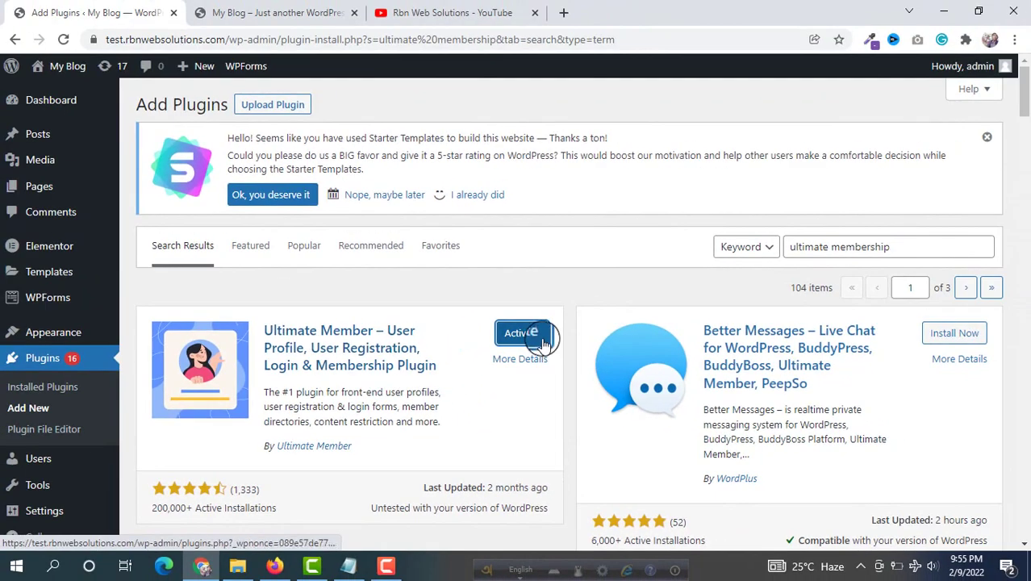
# Activate Ultimate Member 2.3.0 and open its Dashboard from the sidebar
pyautogui.click(509, 334)
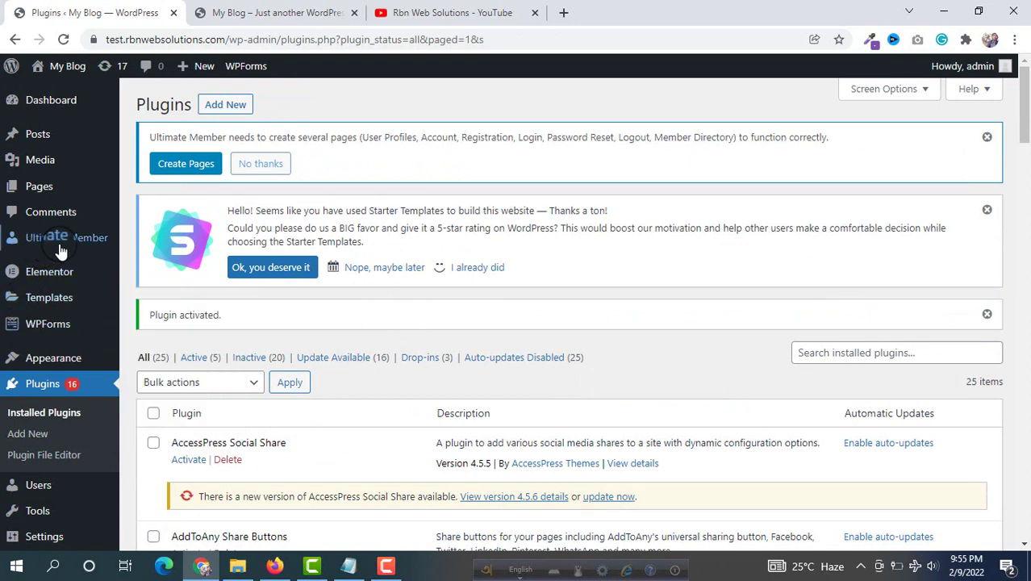
pyautogui.moveTo(90, 251)
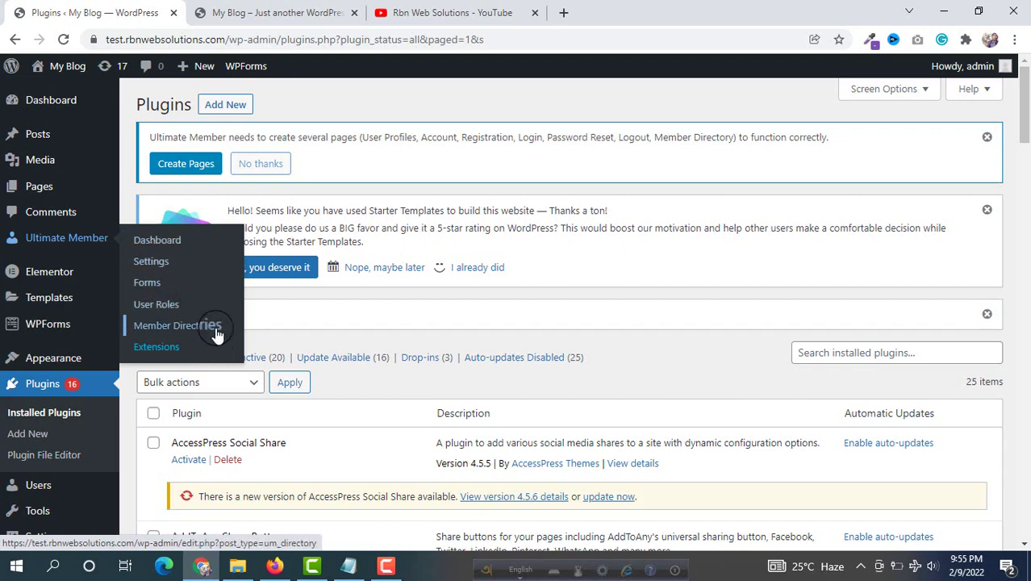
pyautogui.click(172, 243)
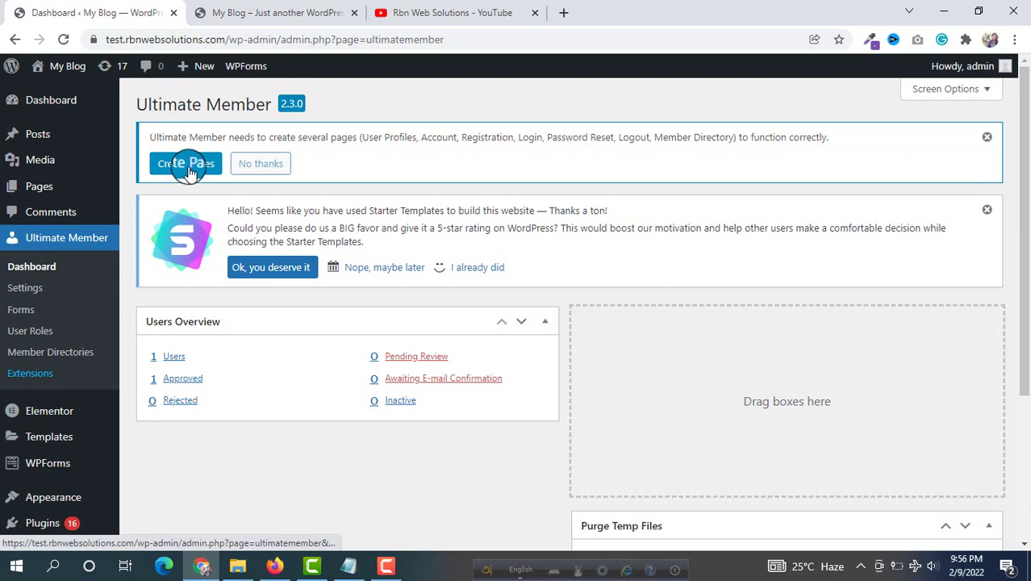
# Generate the User, Login, Register, Members, Logout and Account pages via Create Pages
pyautogui.click(186, 165)
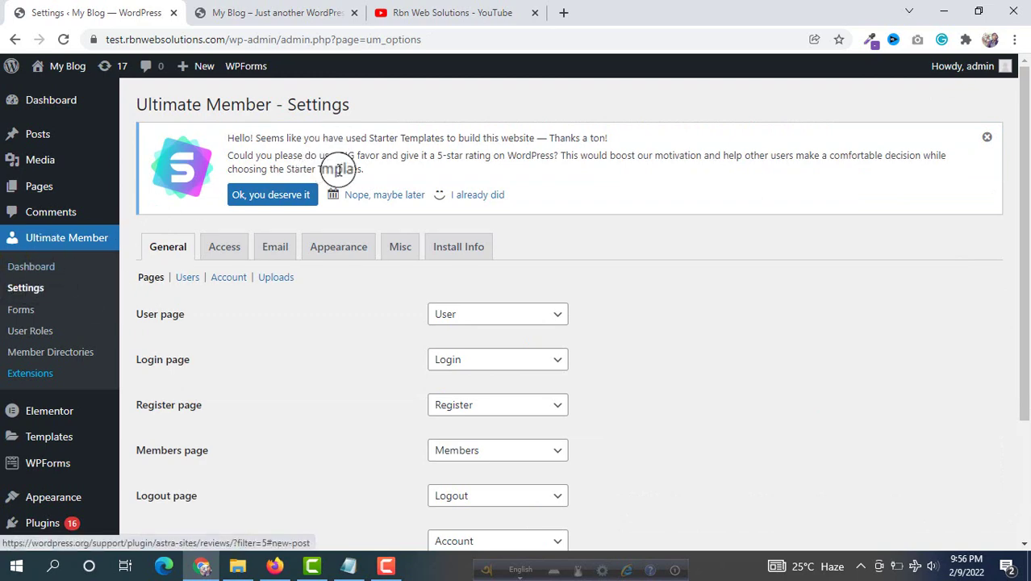
# Confirm User is assigned as the User page, then open the General > Users settings
pyautogui.scroll(-2, 413, 159)
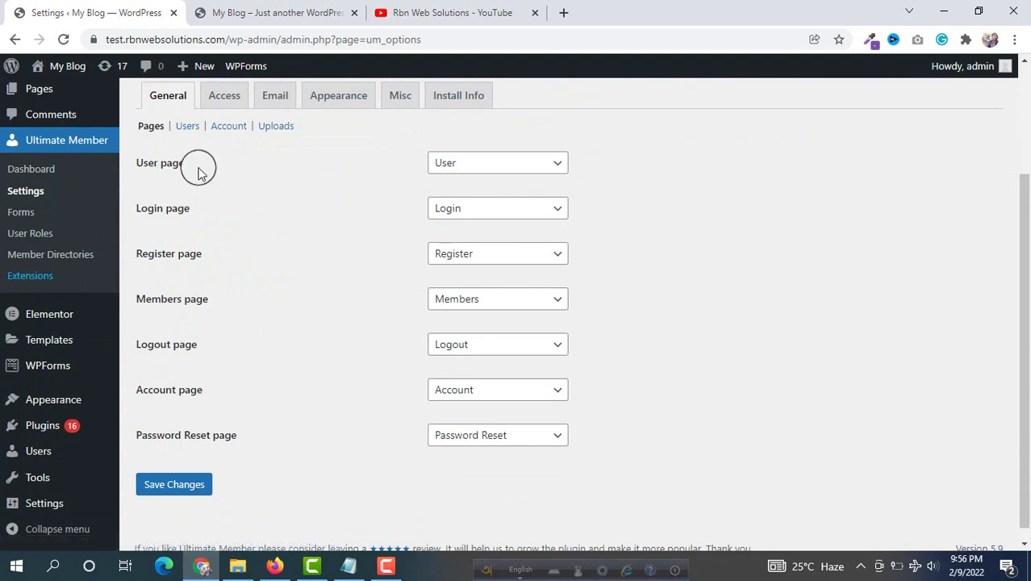
pyautogui.click(459, 170)
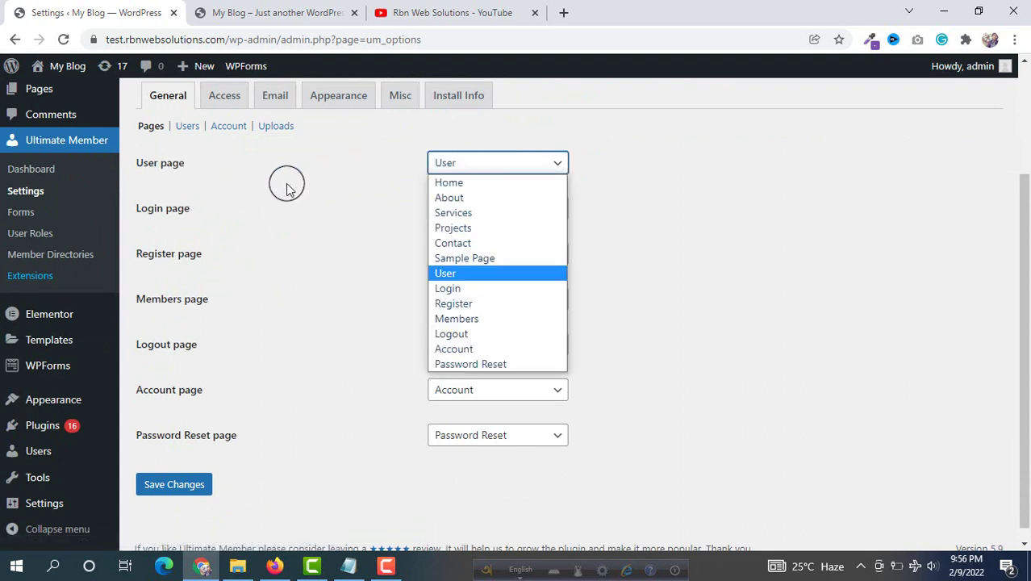
pyautogui.click(542, 173)
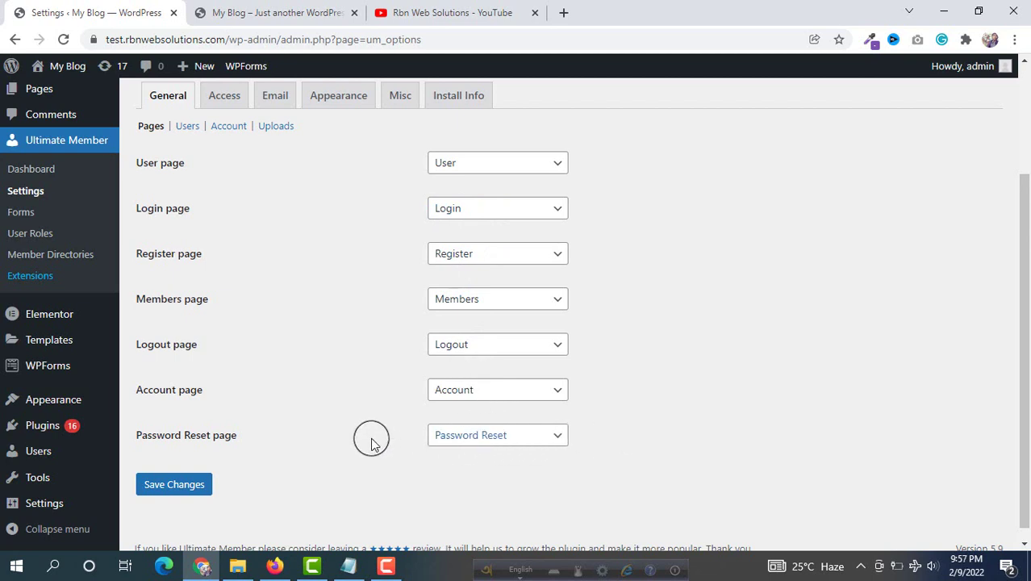
pyautogui.scroll(2, 319, 315)
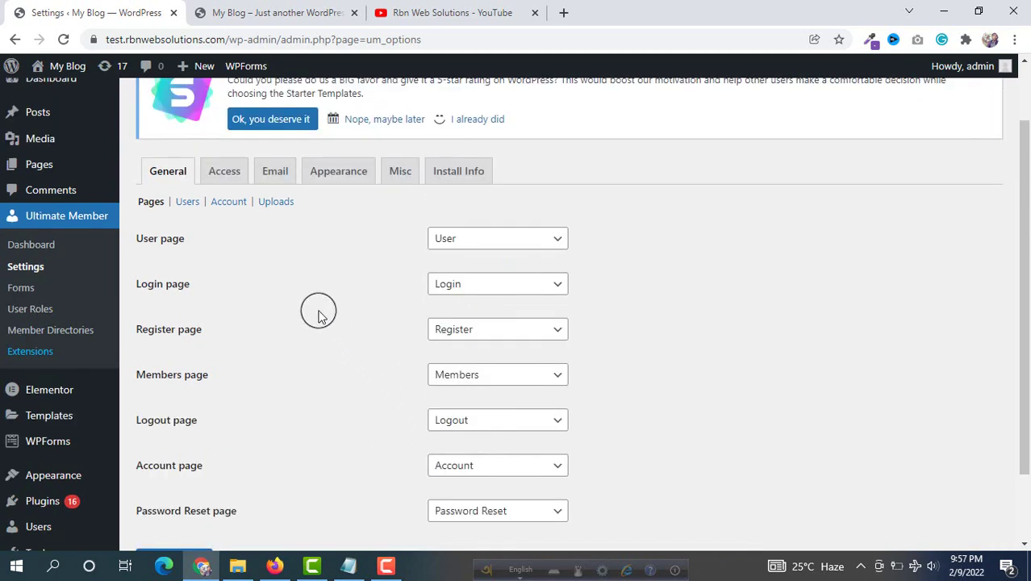
pyautogui.click(184, 203)
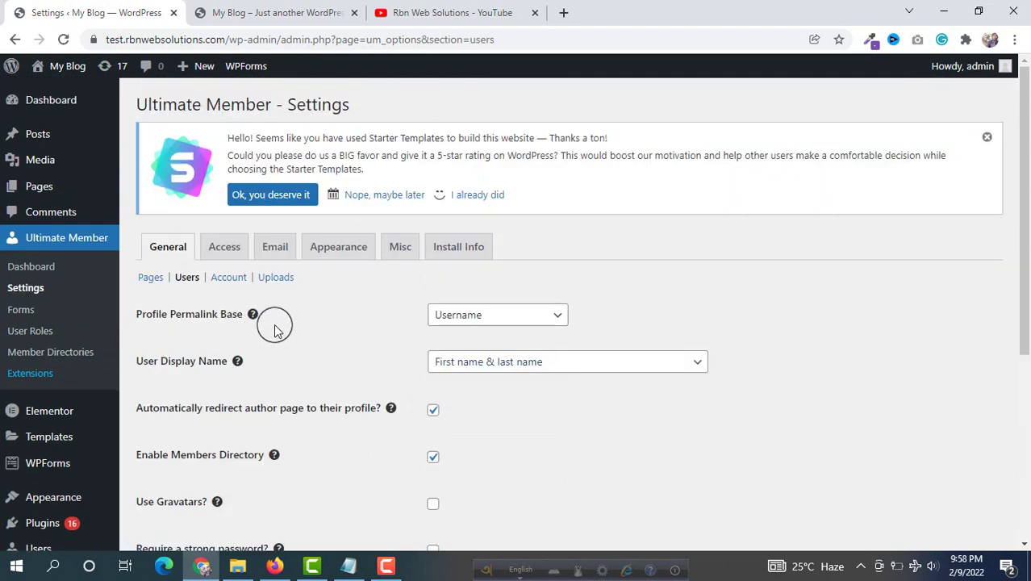
# Keep Username as the profile permalink base and retype the address ending as 'rbnwebsoultion'
pyautogui.click(485, 321)
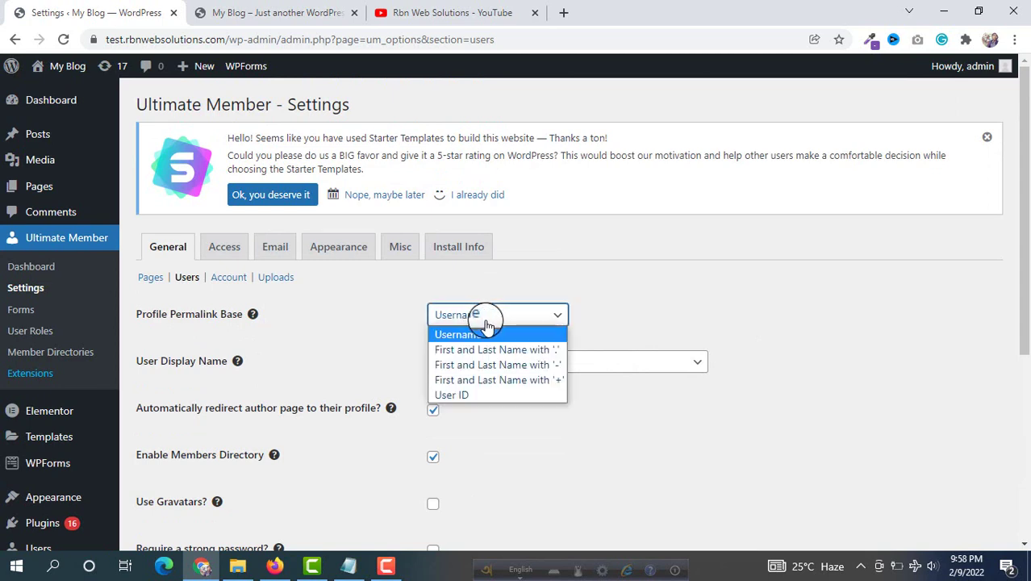
pyautogui.click(366, 314)
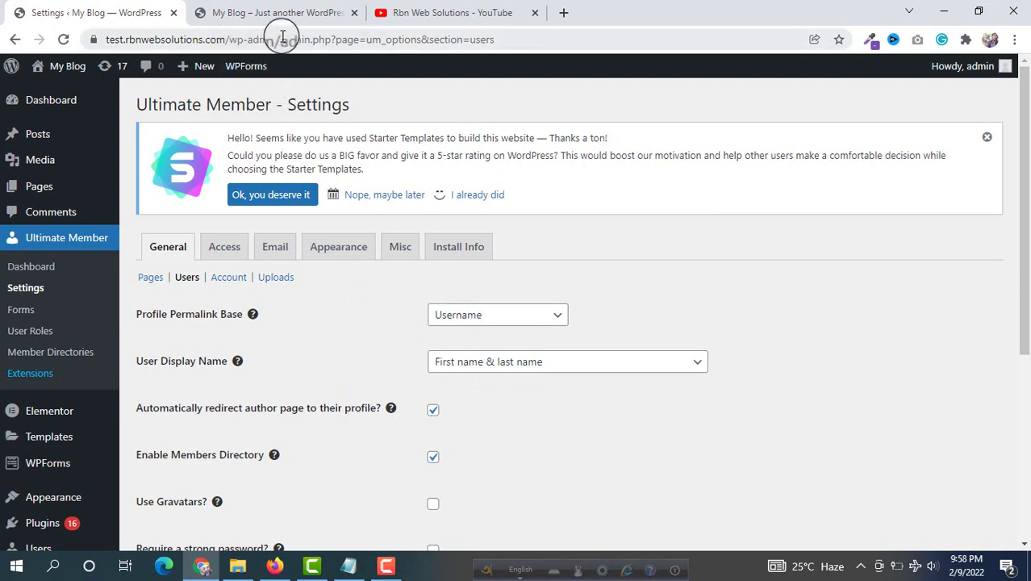
pyautogui.moveTo(282, 36); pyautogui.dragTo(698, 28)
pyautogui.press('BackSpace')
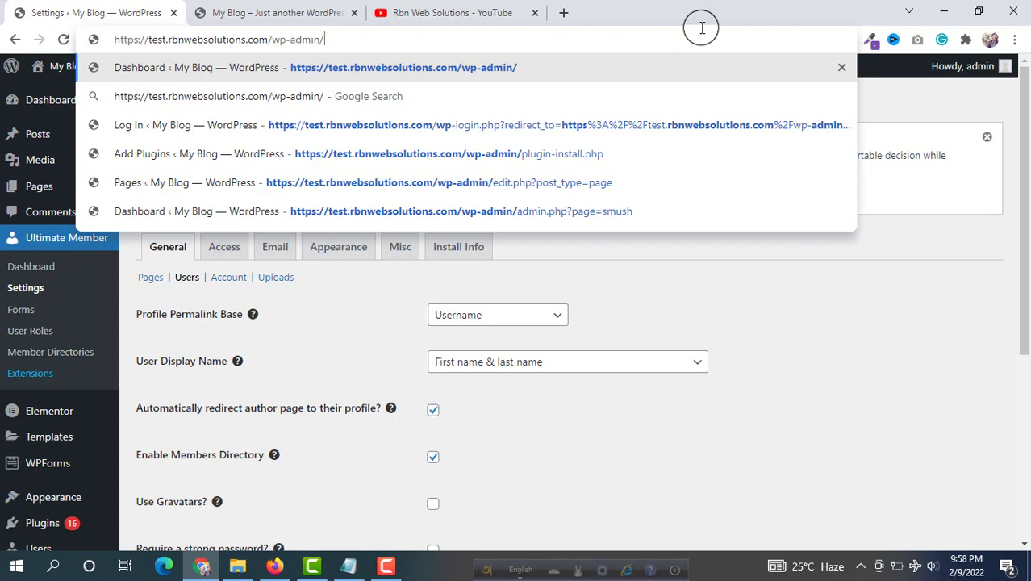
pyautogui.write('rbnweb')
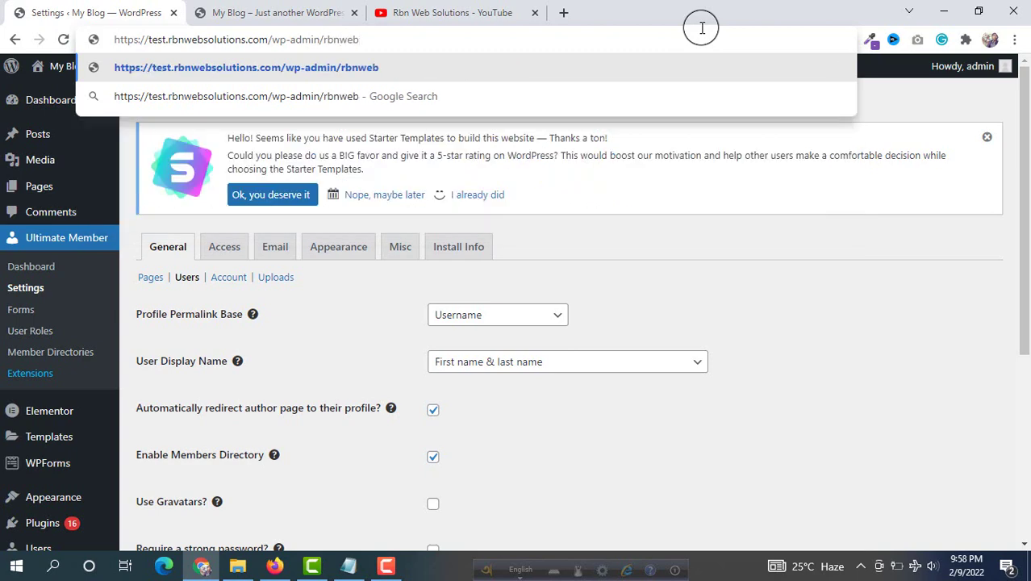
pyautogui.write('soultions')
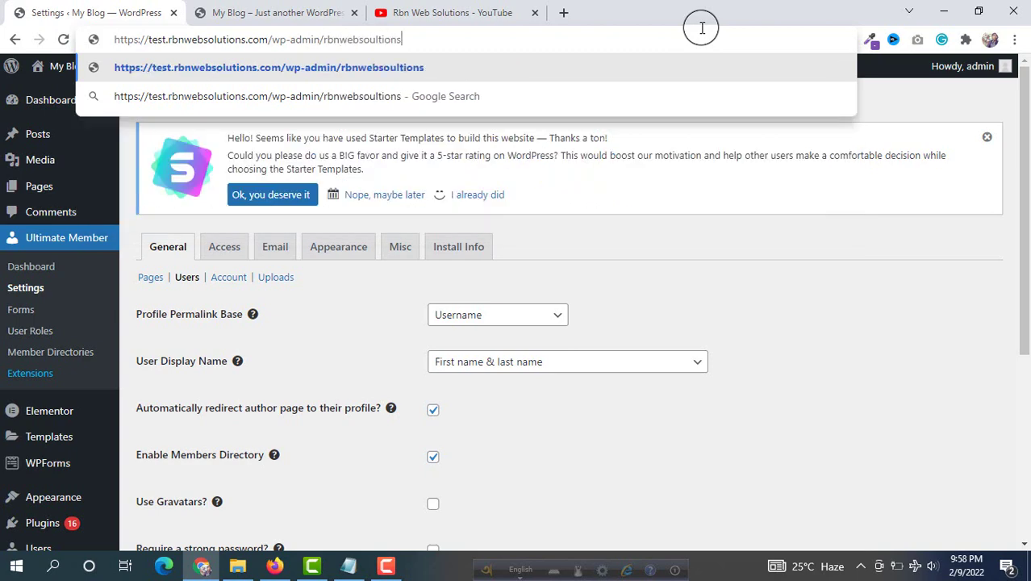
pyautogui.moveTo(433, 41); pyautogui.dragTo(322, 39)
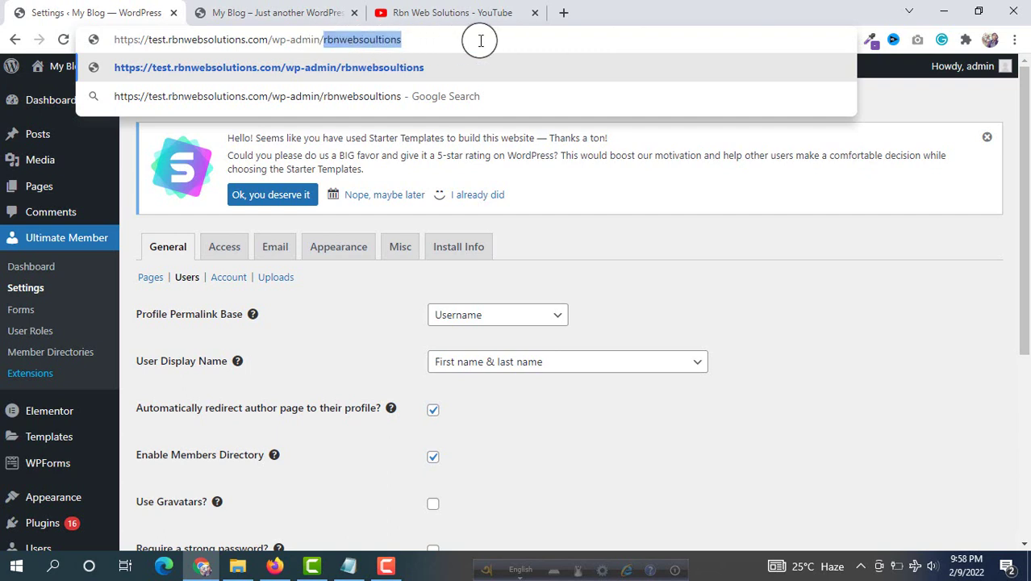
pyautogui.click(618, 276)
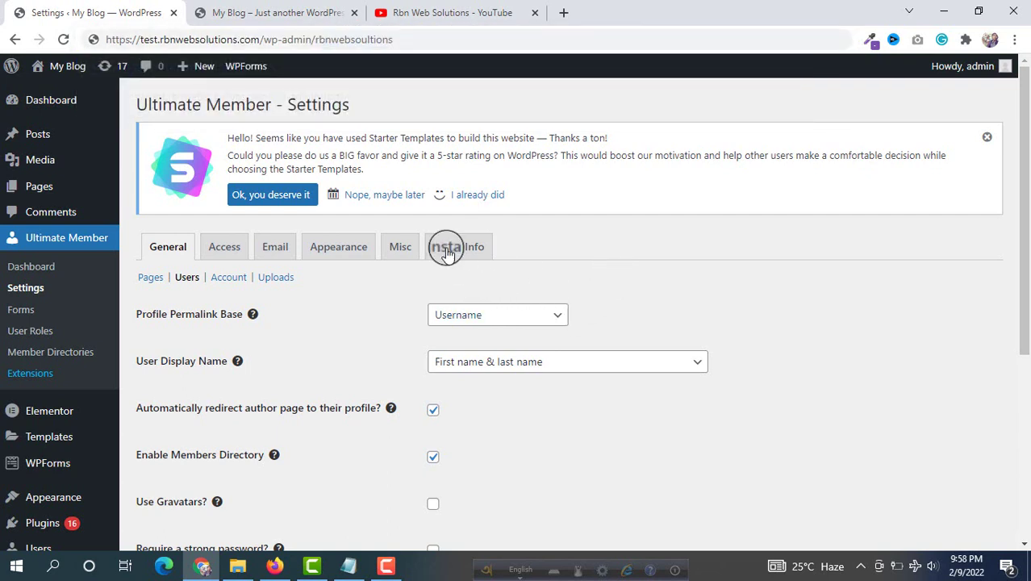
pyautogui.scroll(-2, 452, 242)
pyautogui.click(460, 164)
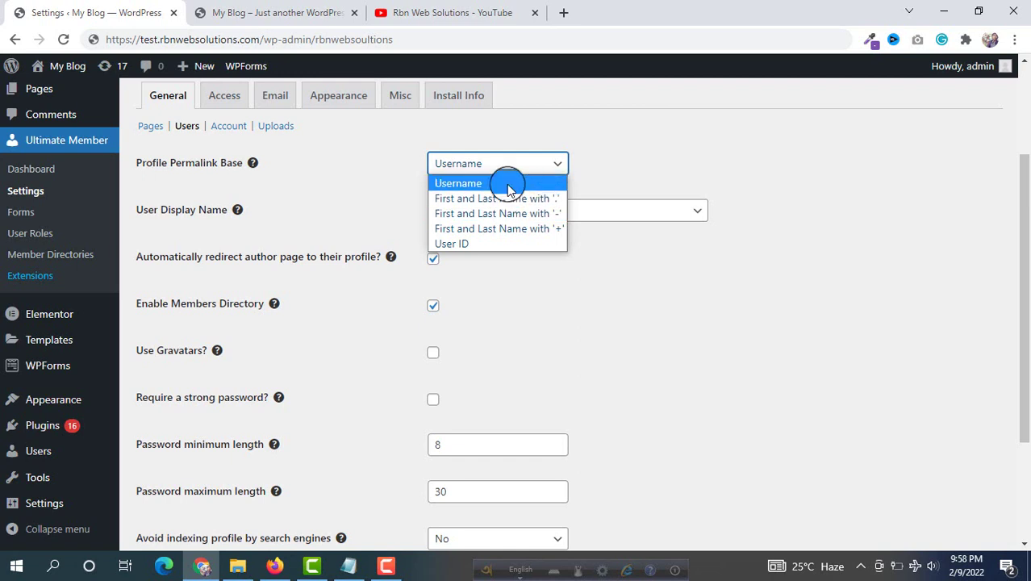
pyautogui.click(670, 157)
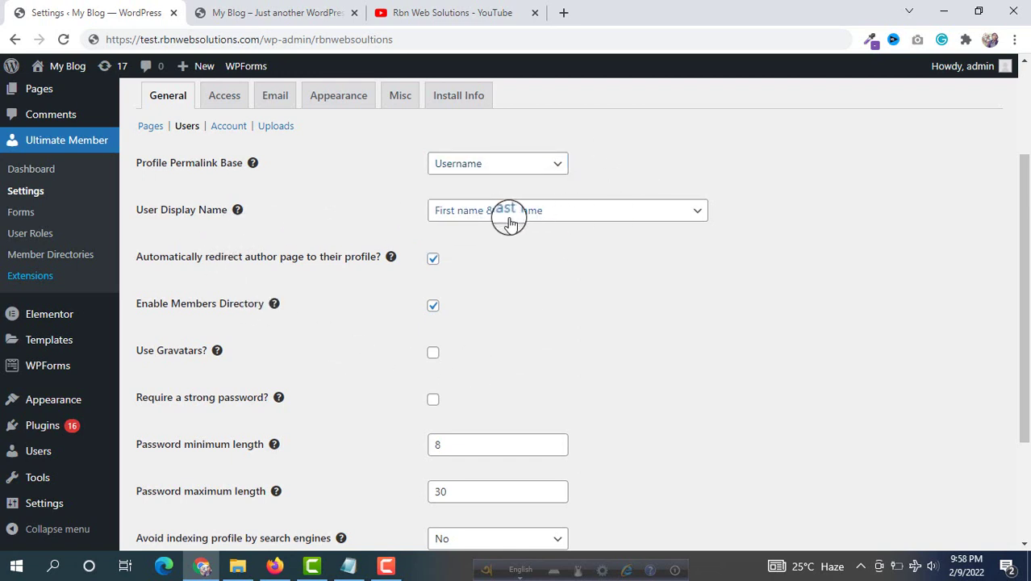
# Require strong 8–30 character passwords, save the Users settings, and go to Account
pyautogui.scroll(-1, 610, 223)
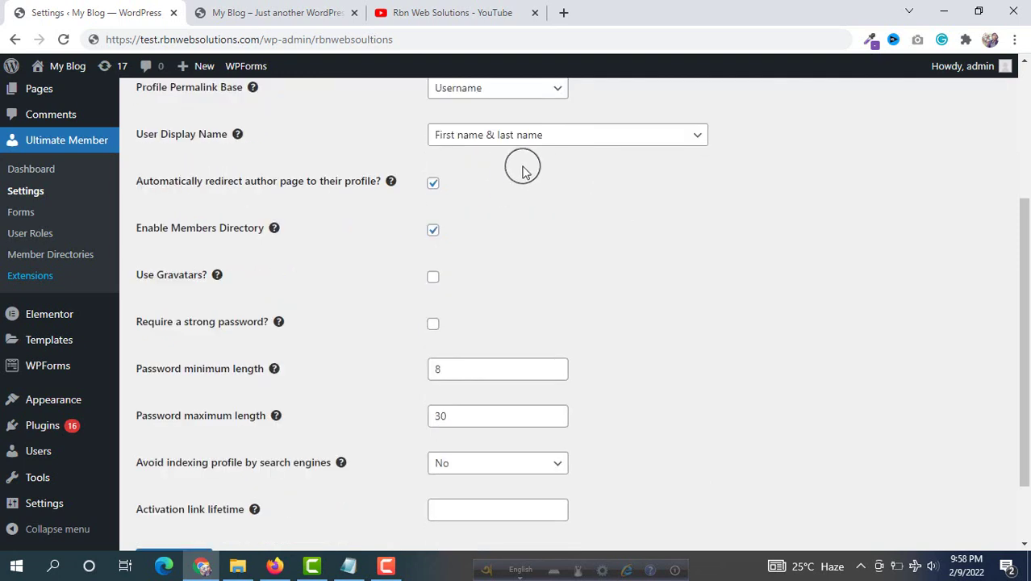
pyautogui.scroll(2, 484, 171)
pyautogui.scroll(-2, 360, 189)
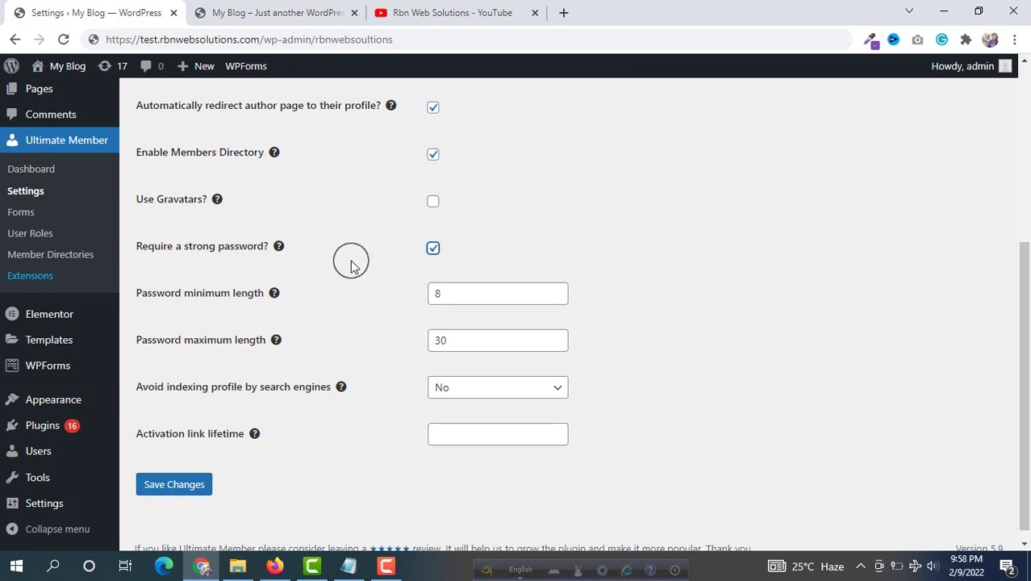
pyautogui.scroll(-1, 522, 250)
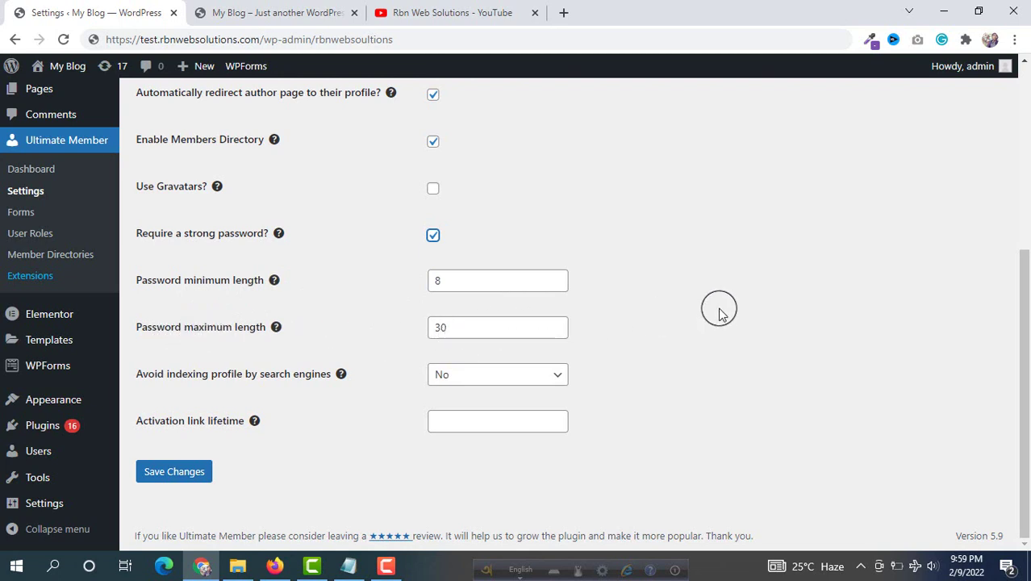
pyautogui.moveTo(451, 284); pyautogui.dragTo(377, 289)
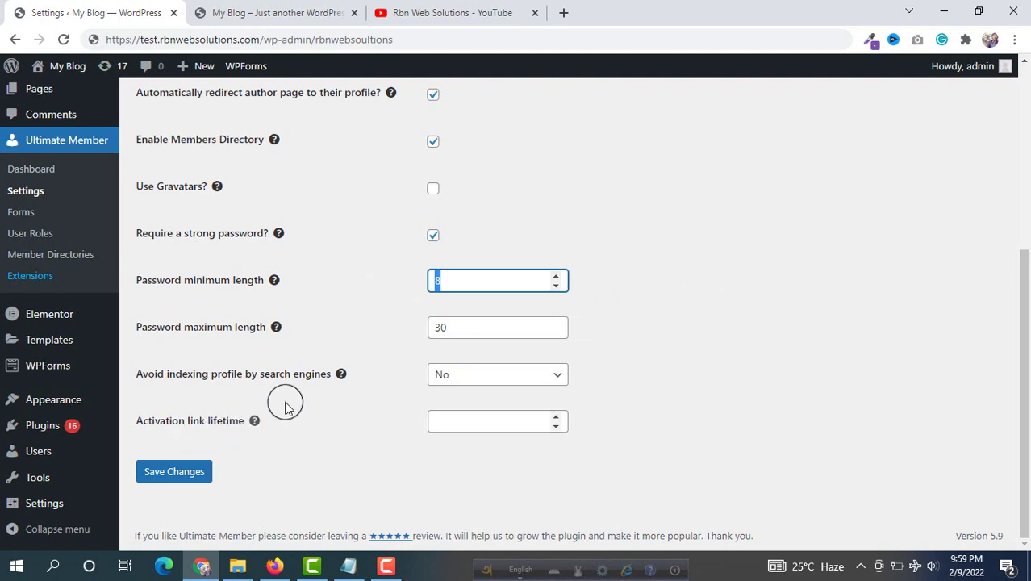
pyautogui.click(691, 336)
pyautogui.click(172, 476)
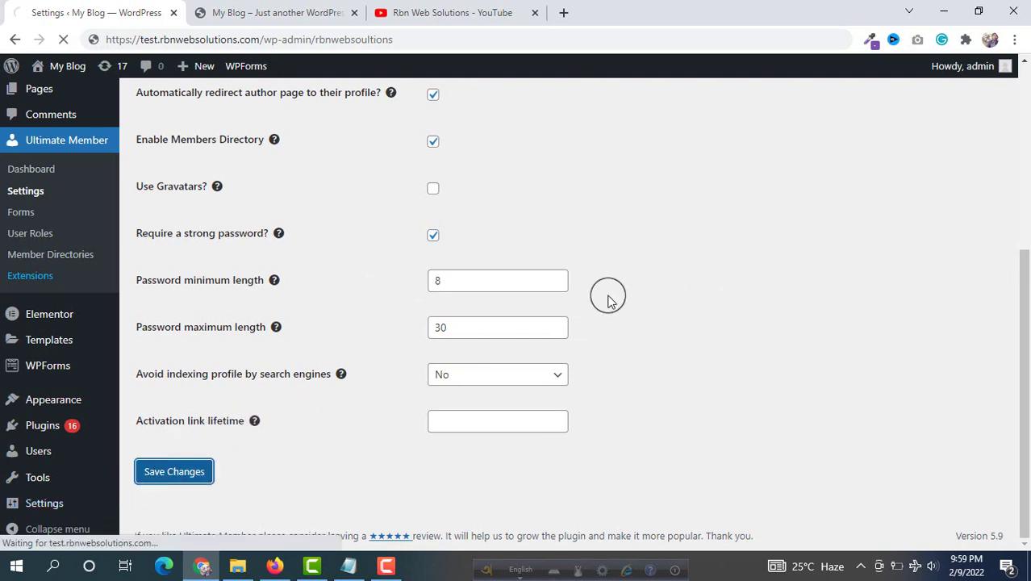
pyautogui.click(230, 278)
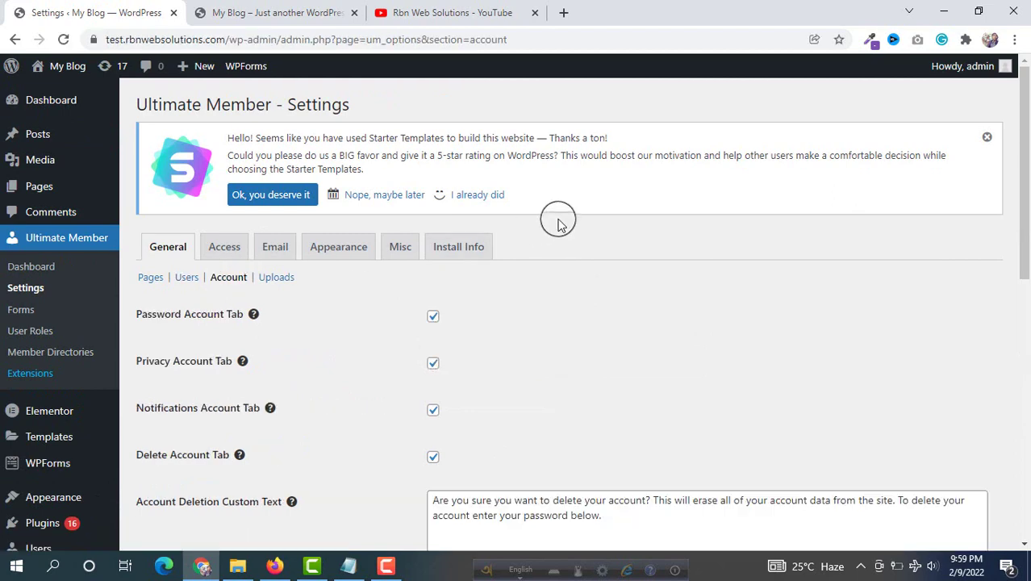
# Review the account deletion and no-password deletion messages by selecting their text
pyautogui.scroll(-2, 483, 266)
pyautogui.scroll(-5, 485, 271)
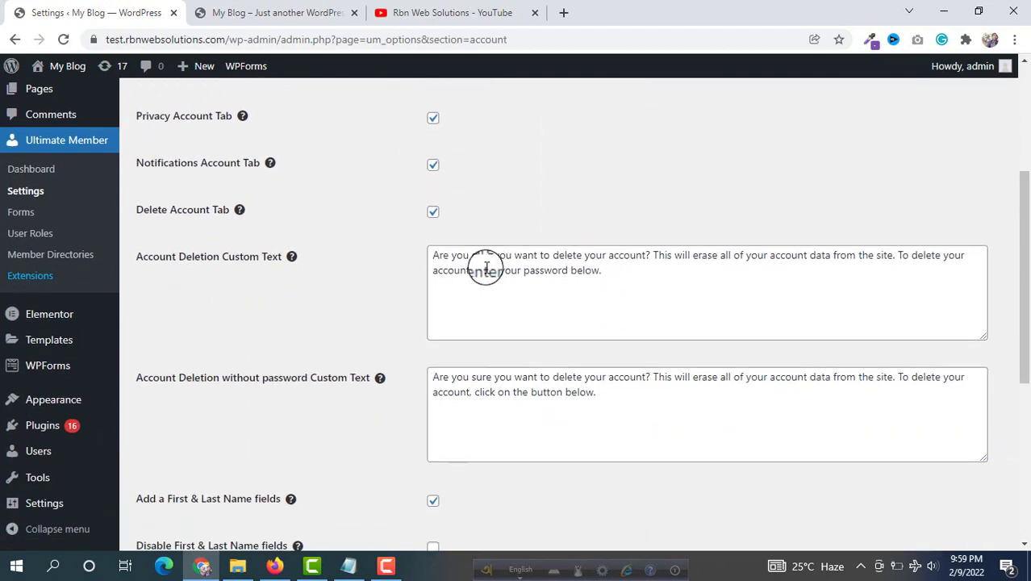
pyautogui.scroll(-1, 485, 273)
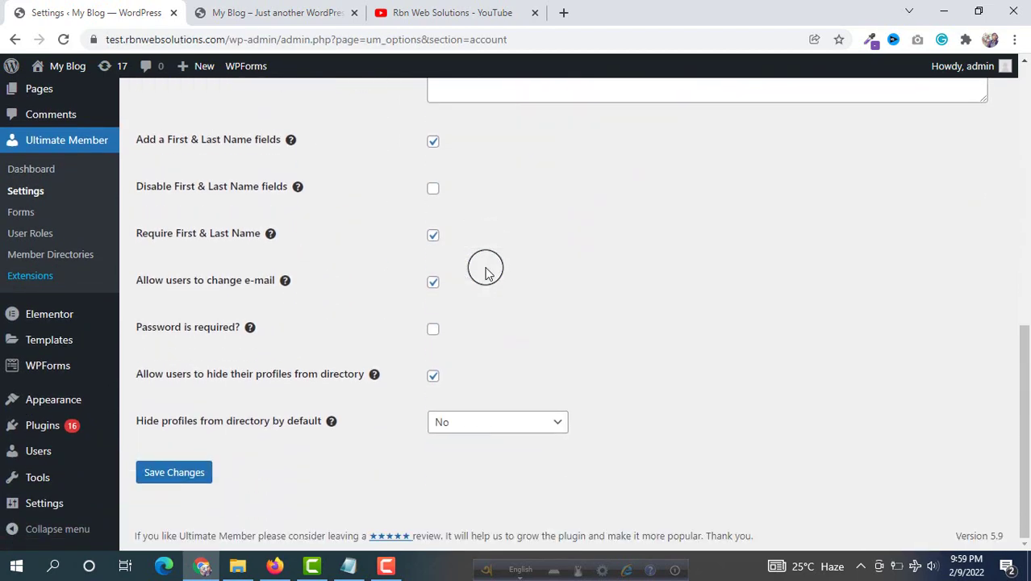
pyautogui.scroll(5, 485, 273)
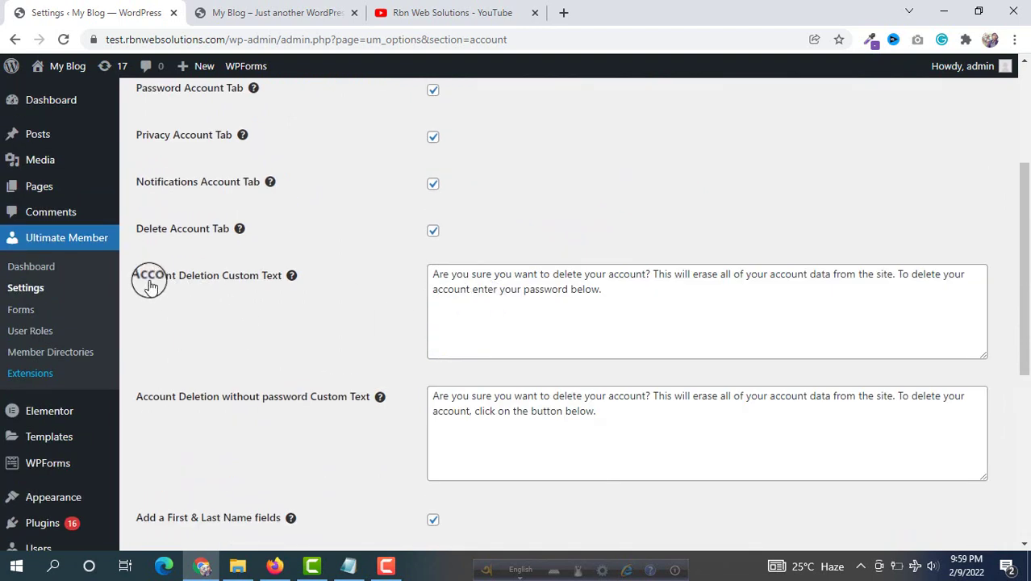
pyautogui.click(629, 290)
pyautogui.hotkey('ctrl', 'a')
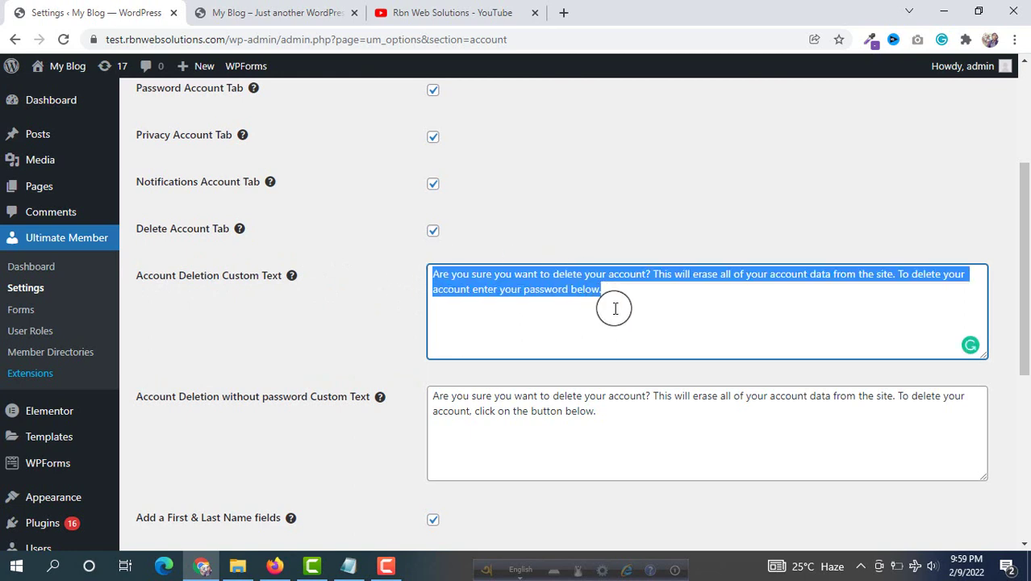
pyautogui.click(642, 426)
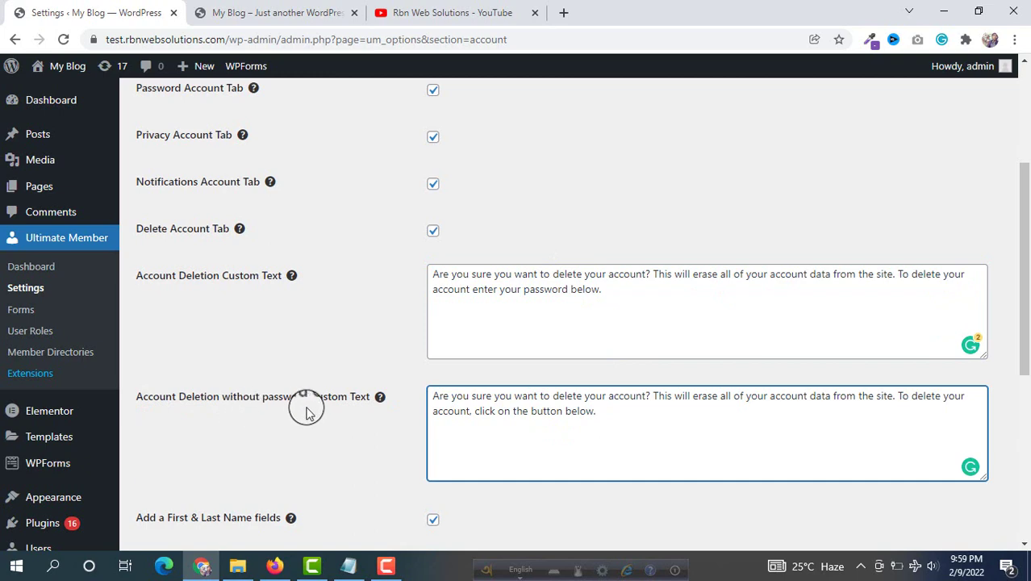
pyautogui.hotkey('ctrl', 'a')
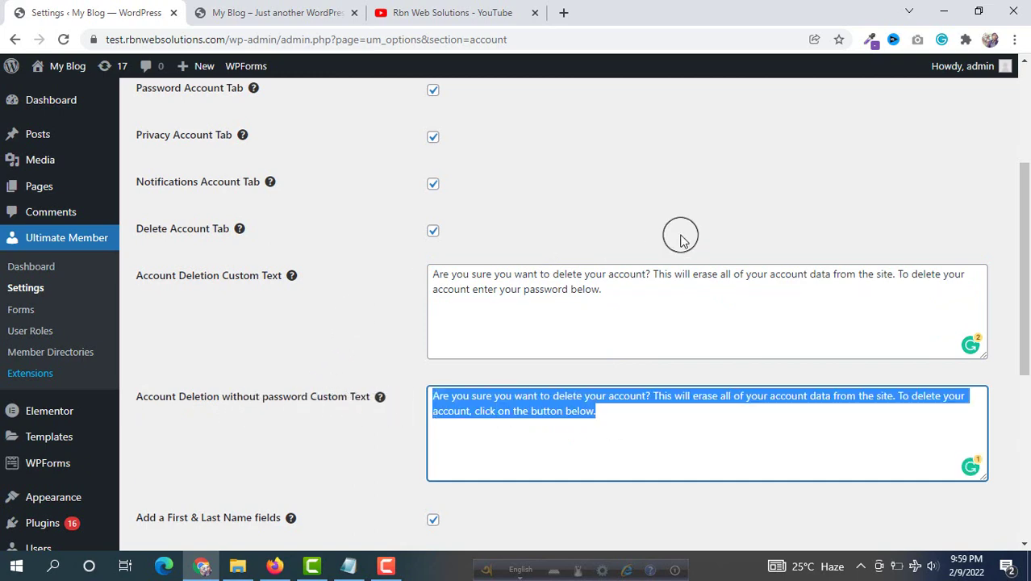
pyautogui.scroll(3, 681, 235)
pyautogui.scroll(-4, 680, 236)
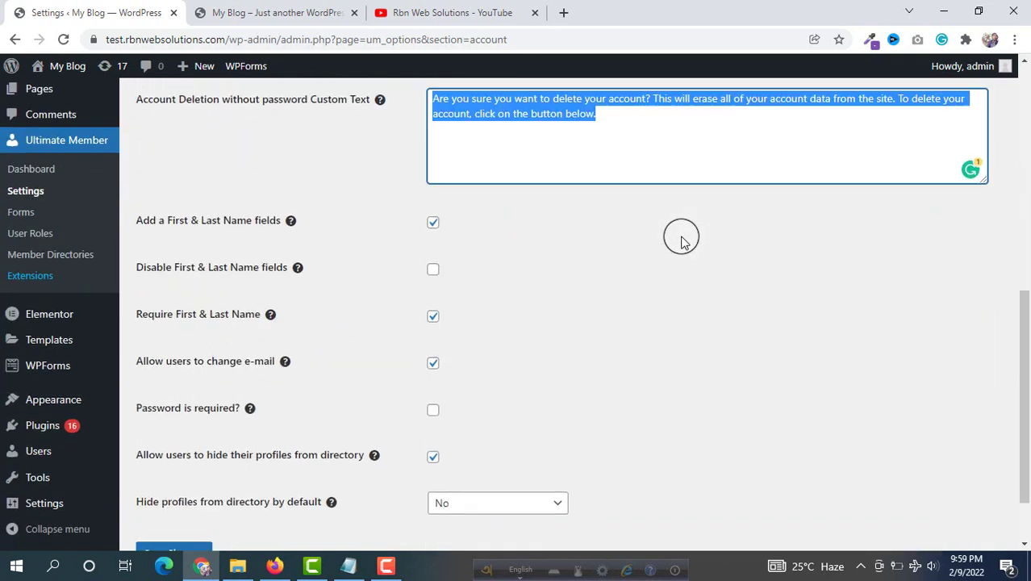
pyautogui.scroll(4, 612, 237)
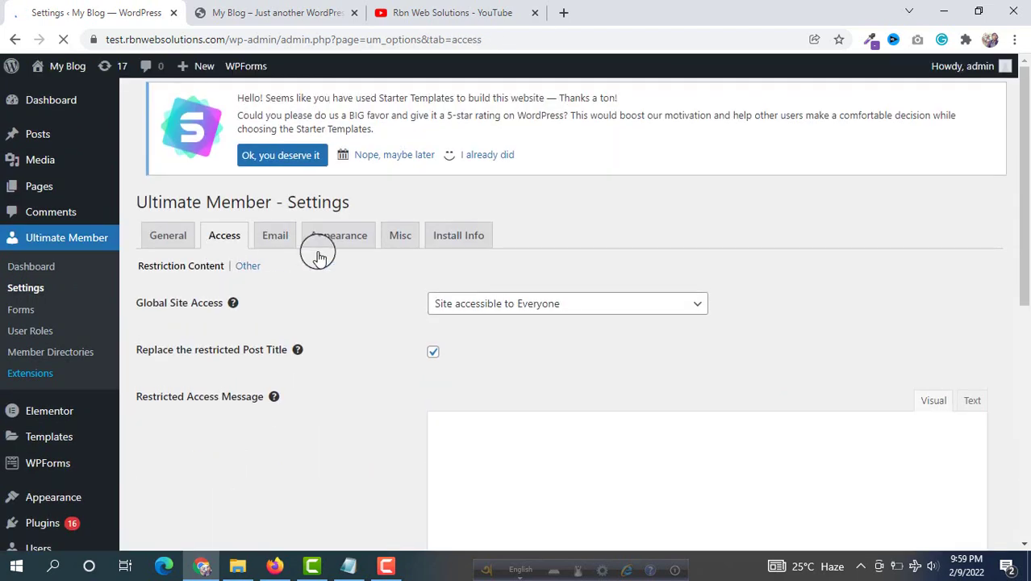
# Open the Email tab listing 13 notifications such as Account Welcome Email
pyautogui.scroll(-5, 331, 327)
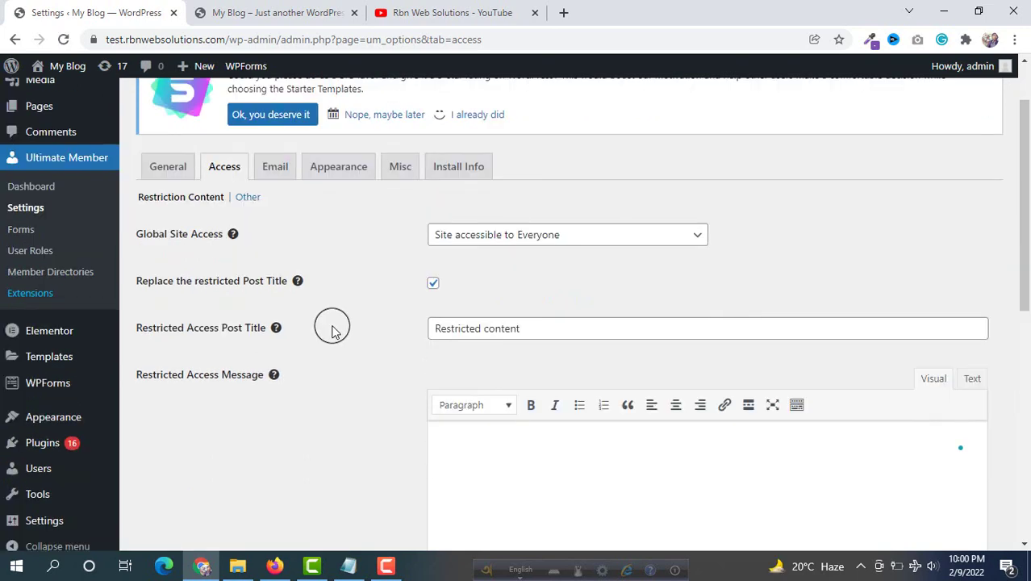
pyautogui.scroll(4, 332, 327)
pyautogui.scroll(-5, 337, 327)
pyautogui.scroll(6, 338, 327)
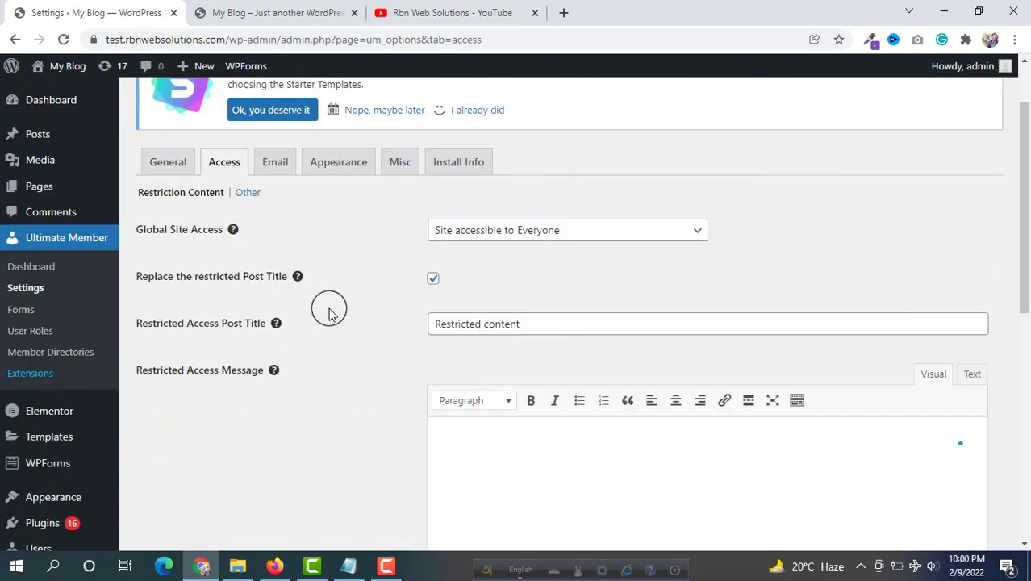
pyautogui.click(282, 254)
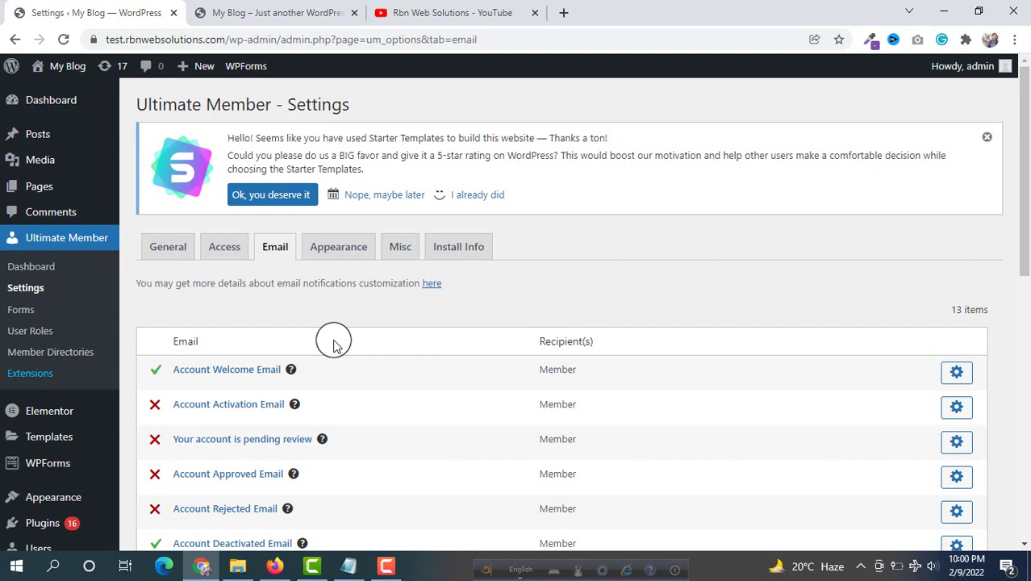
# Enable the Account Activation Email and save its settings
pyautogui.scroll(-1, 401, 302)
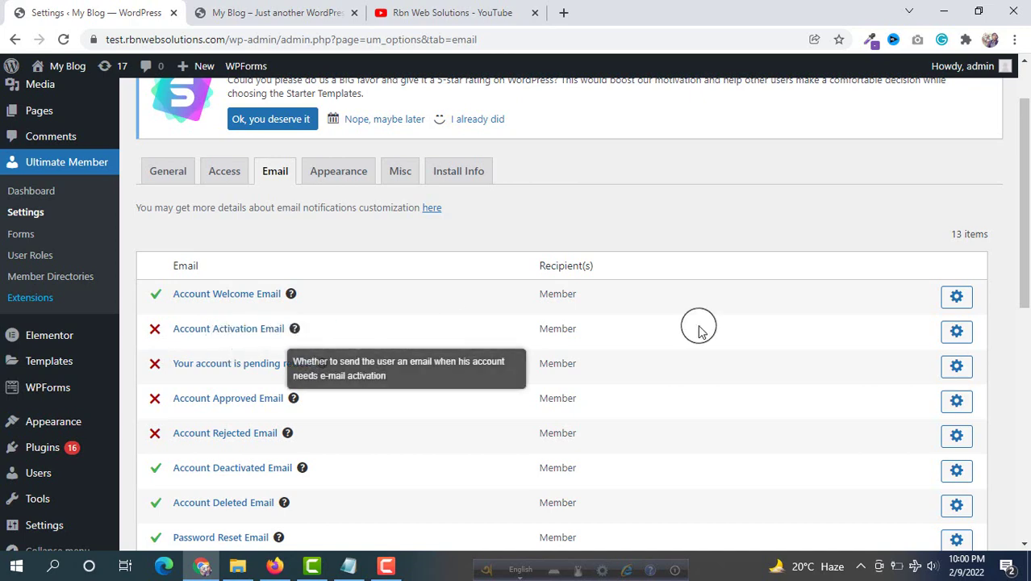
pyautogui.click(961, 336)
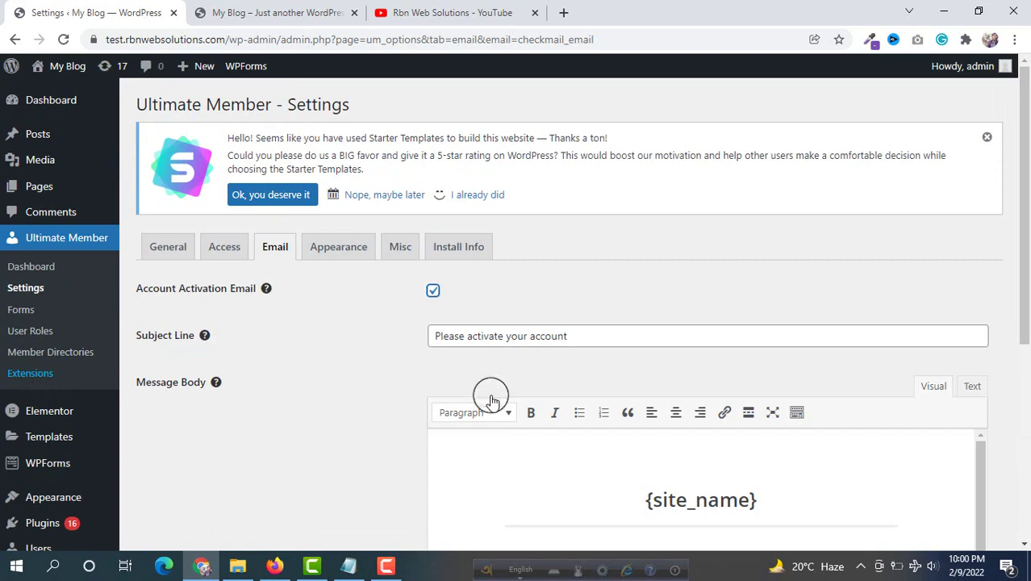
pyautogui.scroll(-4, 376, 334)
pyautogui.click(156, 521)
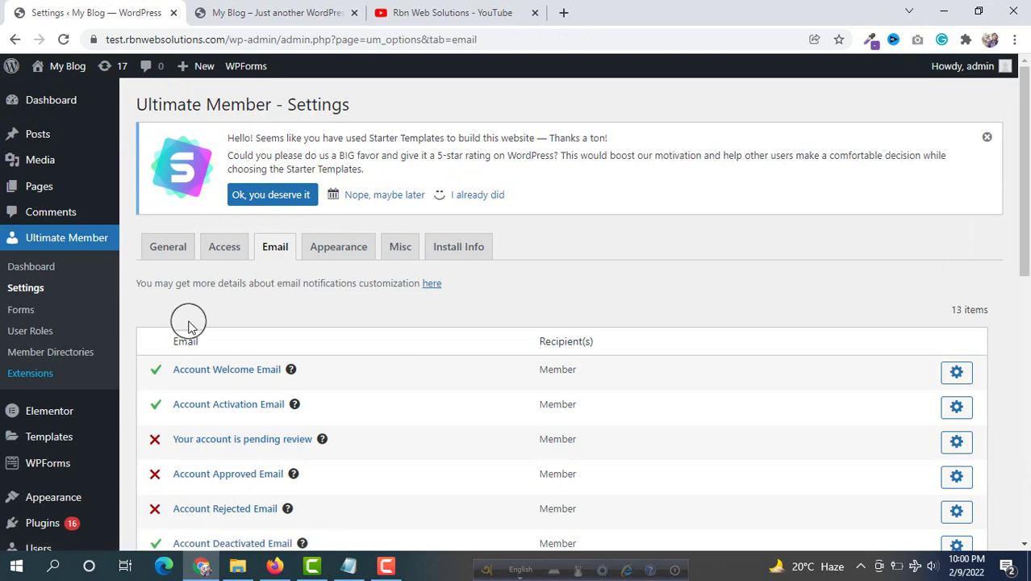
# Reopen Account Activation Email to review subject 'Please activate your account' and its body
pyautogui.scroll(-2, 190, 324)
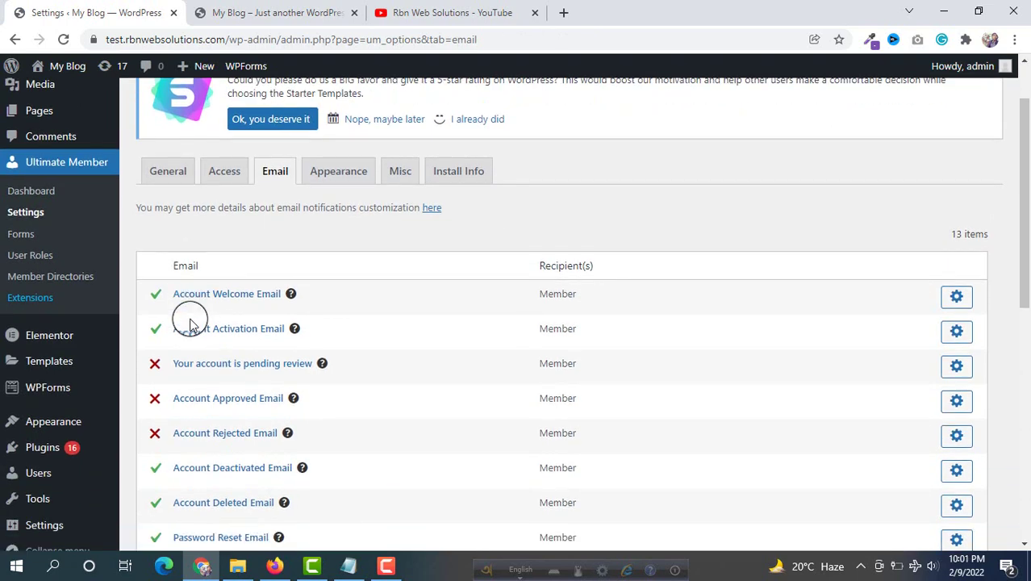
pyautogui.click(958, 331)
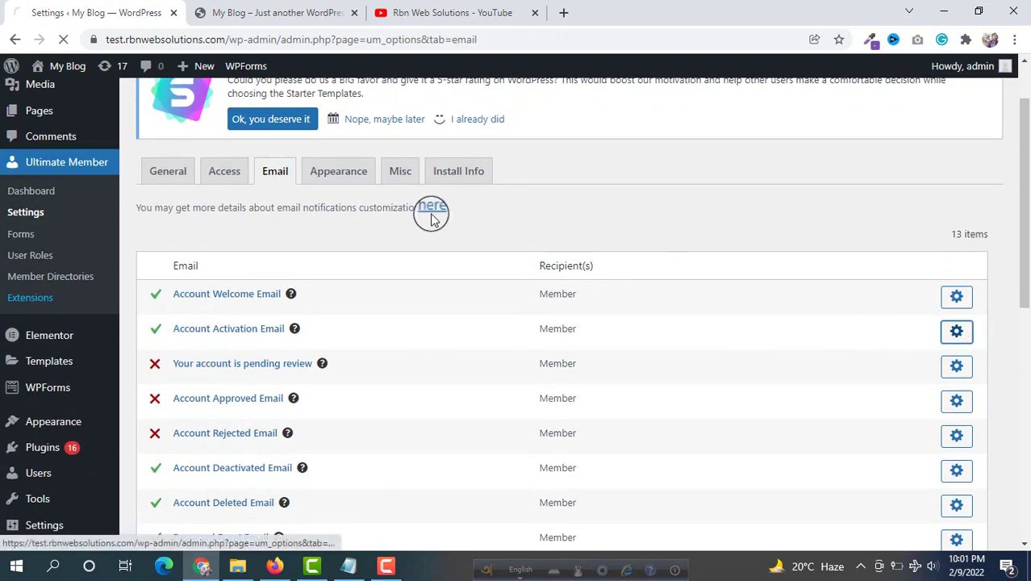
pyautogui.scroll(-4, 438, 216)
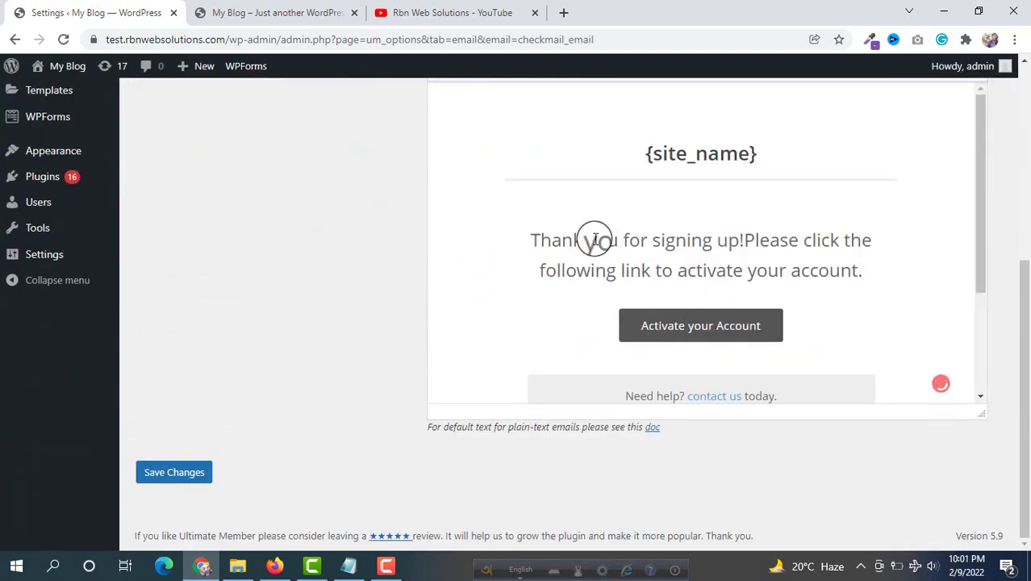
pyautogui.scroll(5, 300, 232)
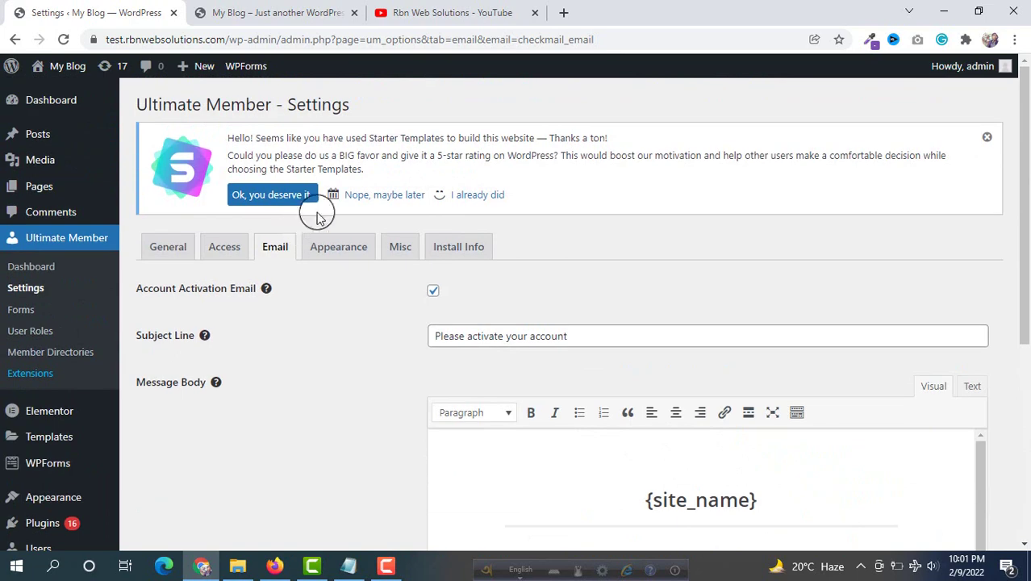
pyautogui.click(341, 251)
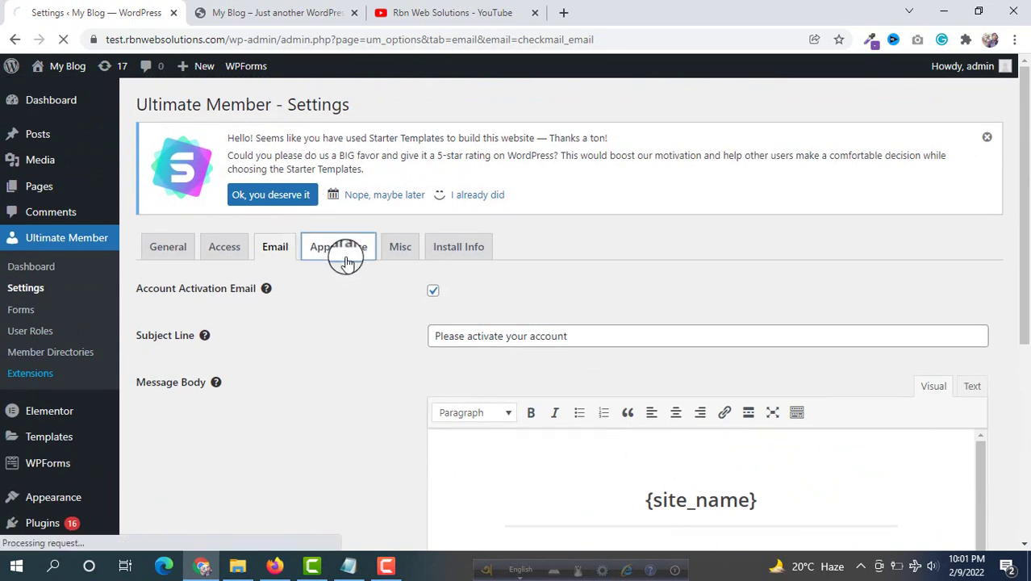
pyautogui.scroll(2, 346, 230)
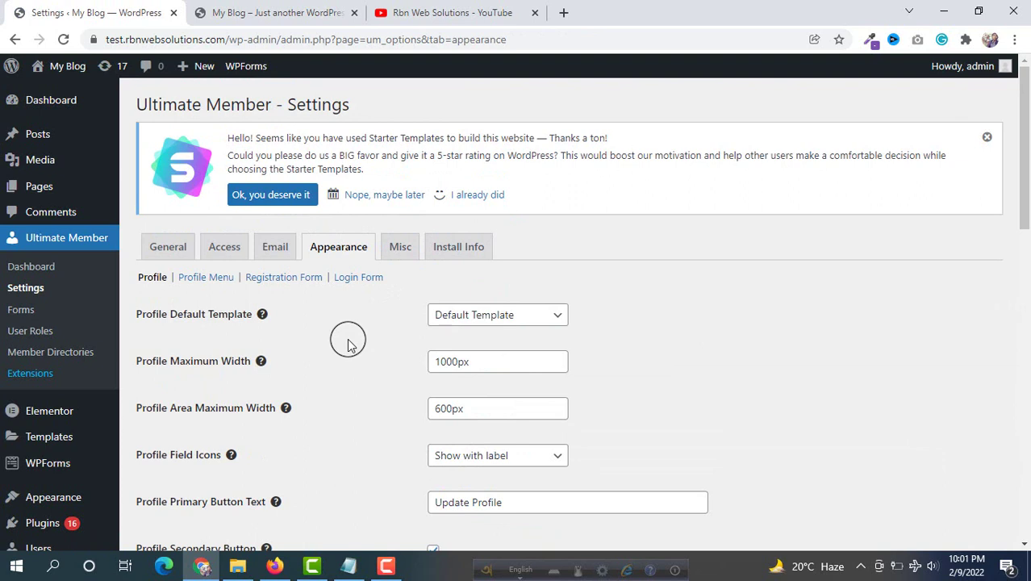
pyautogui.scroll(-1, 348, 343)
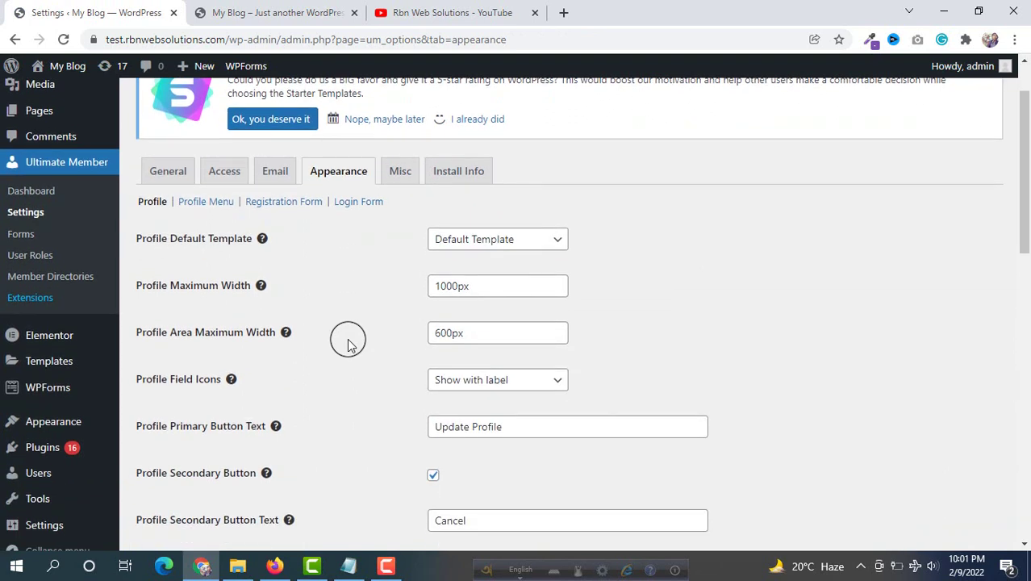
pyautogui.scroll(-2, 348, 343)
pyautogui.scroll(2, 347, 343)
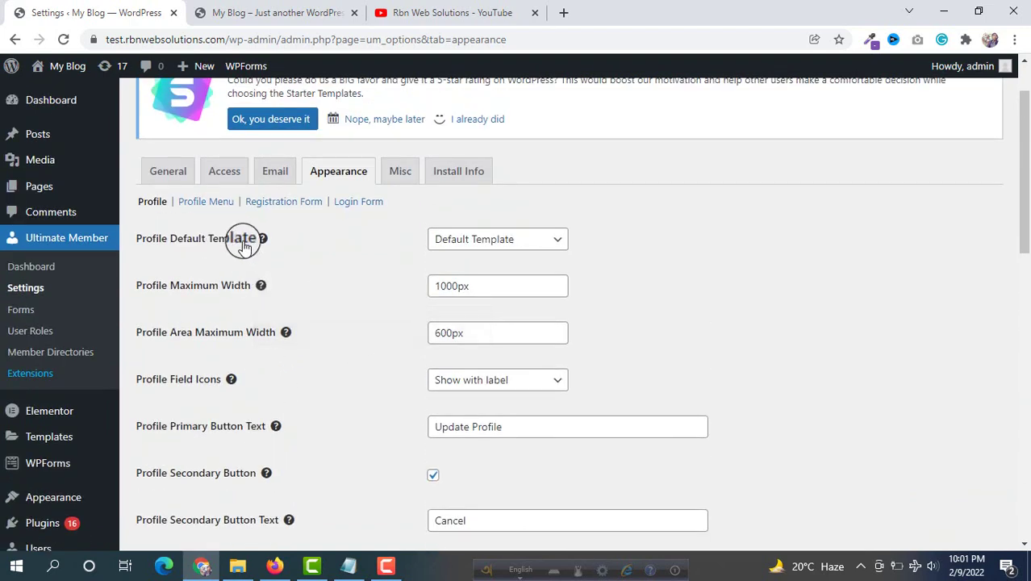
pyautogui.click(467, 239)
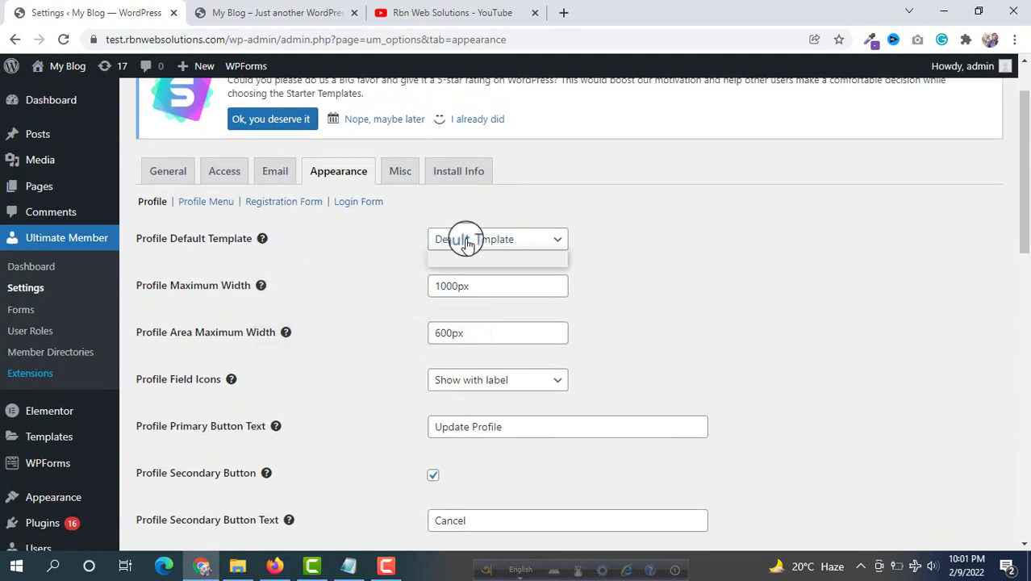
pyautogui.click(363, 260)
pyautogui.scroll(-4, 374, 258)
pyautogui.scroll(-2, 376, 260)
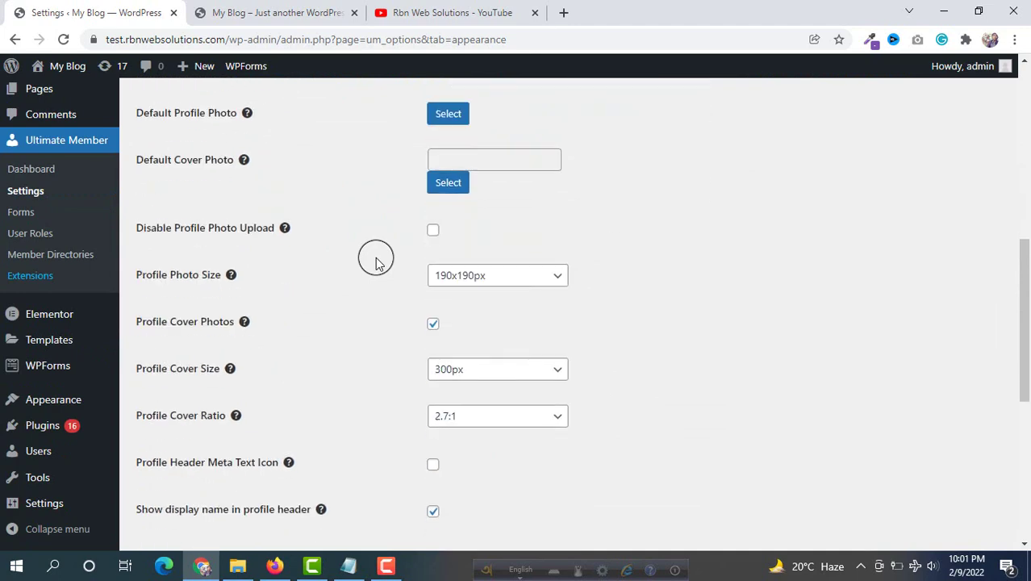
pyautogui.scroll(-5, 376, 259)
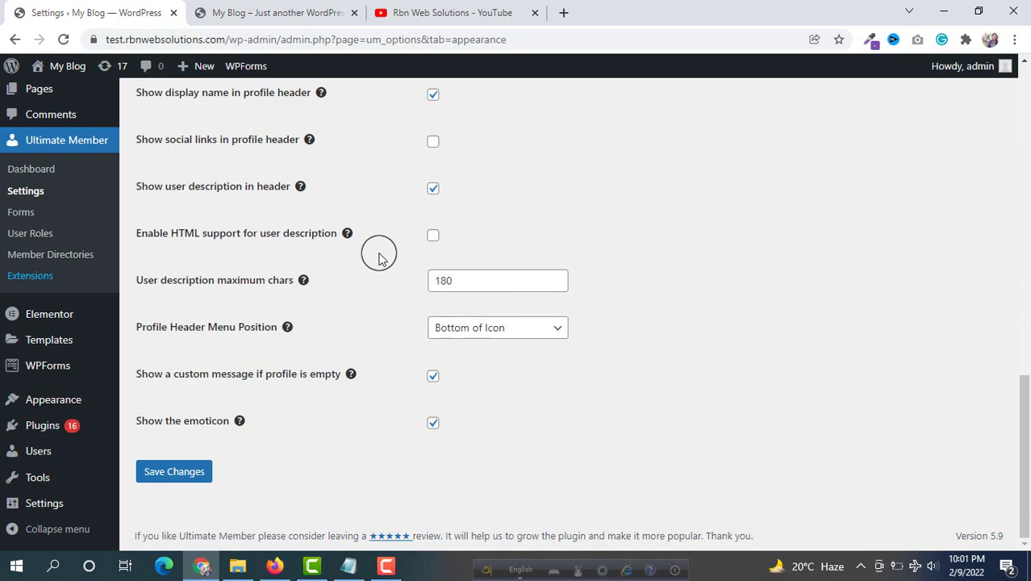
pyautogui.moveTo(66, 410)
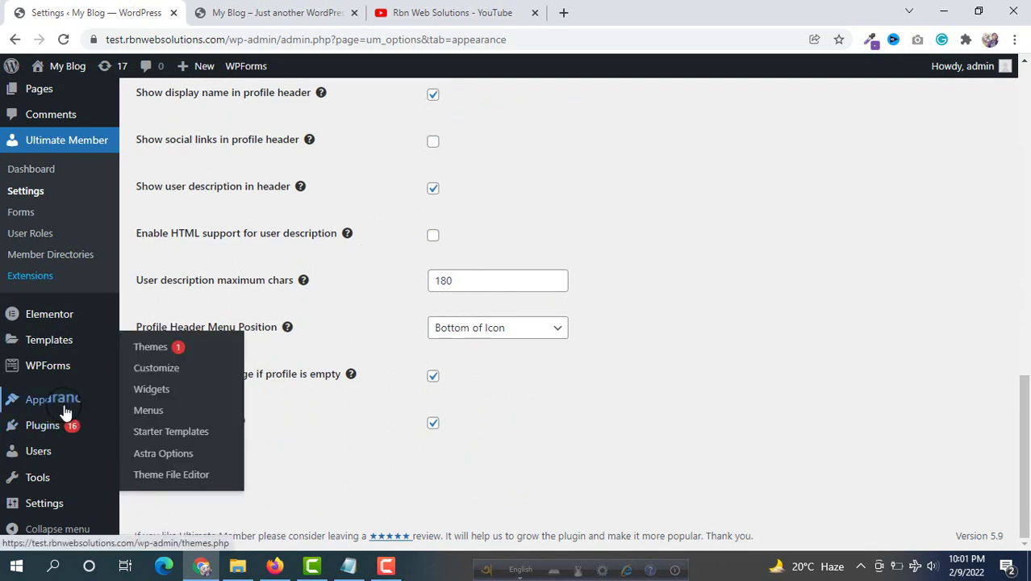
pyautogui.click(316, 12)
pyautogui.click(97, 12)
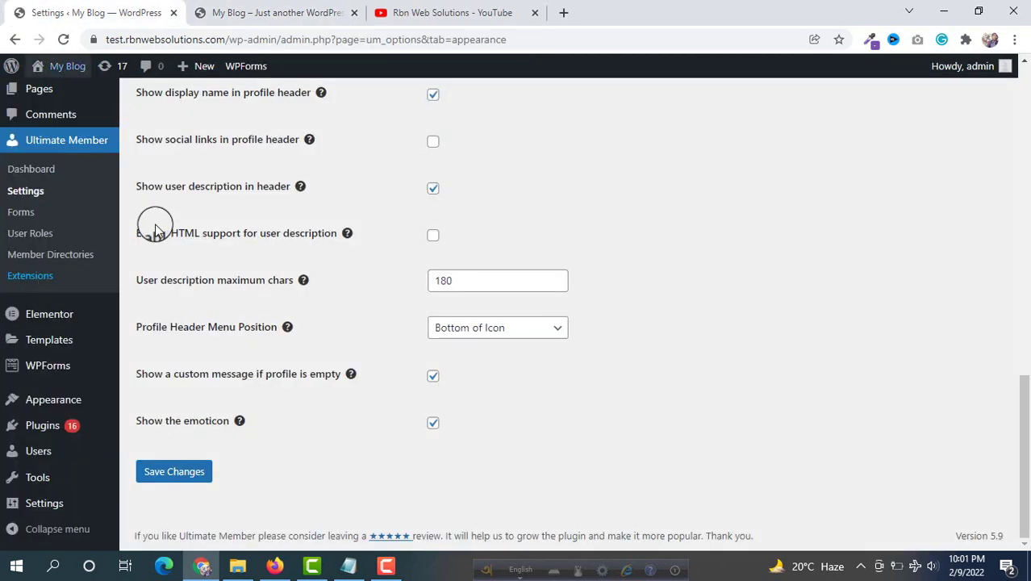
pyautogui.moveTo(53, 408)
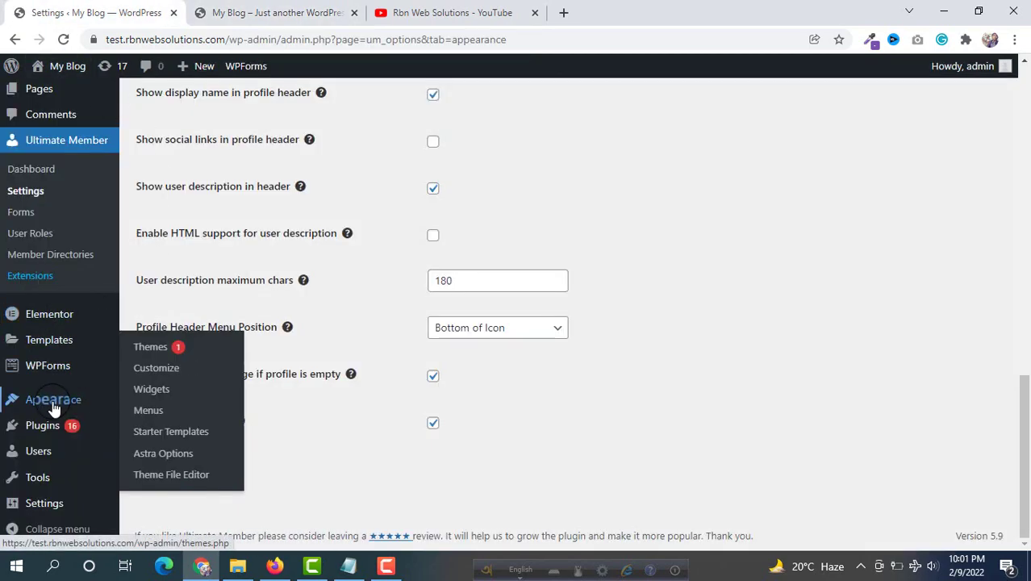
# Open Appearance > Menus, compare with the live site's menu, and return to the editor
pyautogui.click(153, 418)
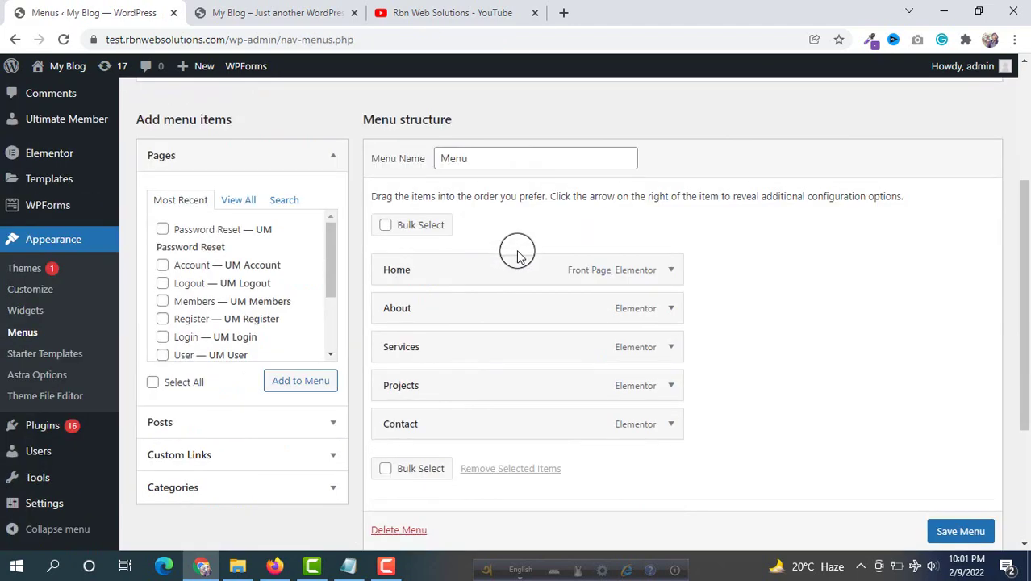
pyautogui.scroll(-3, 518, 252)
pyautogui.scroll(1, 488, 235)
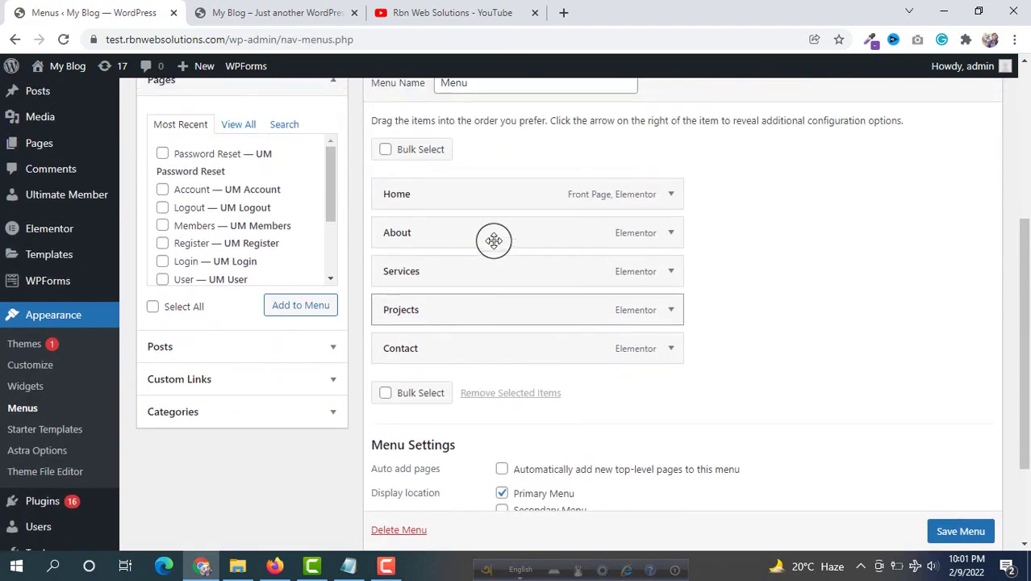
pyautogui.click(272, 9)
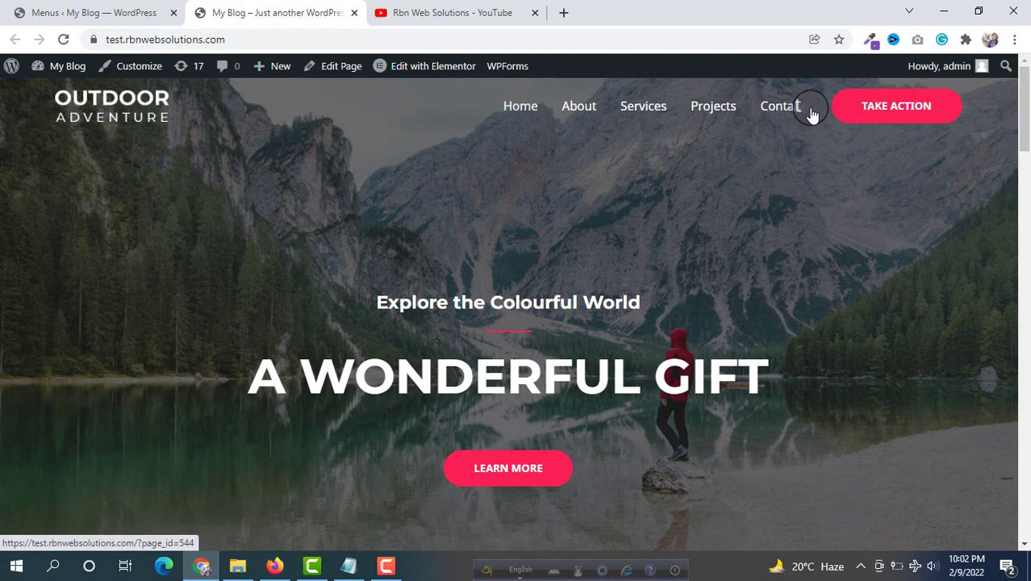
pyautogui.click(50, 11)
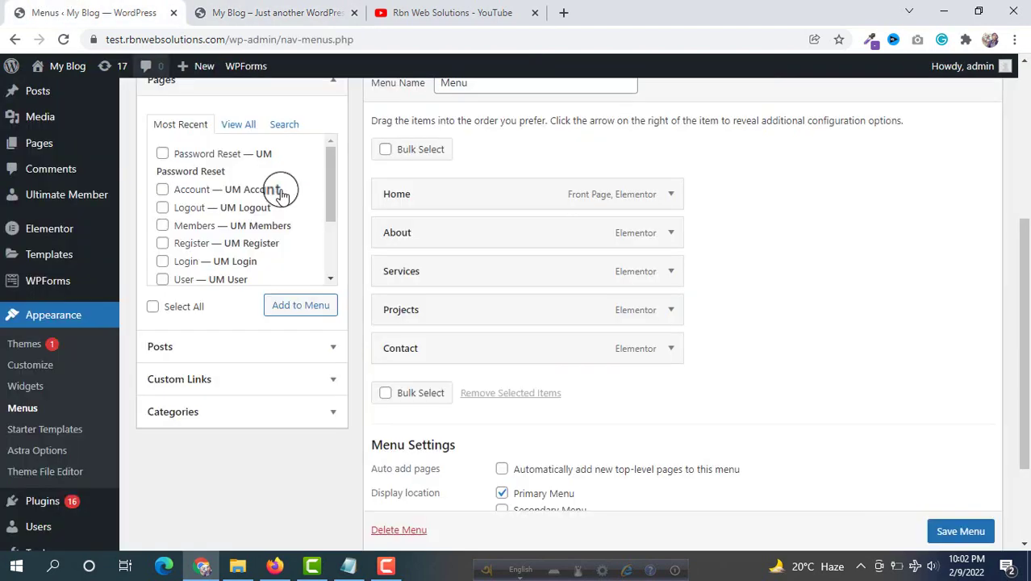
pyautogui.scroll(1, 243, 254)
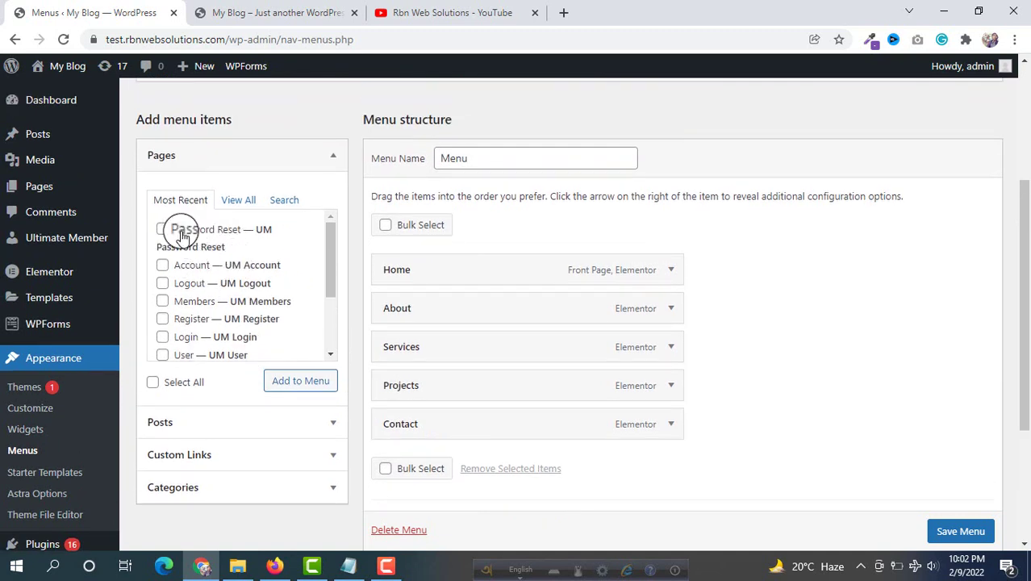
pyautogui.moveTo(76, 241)
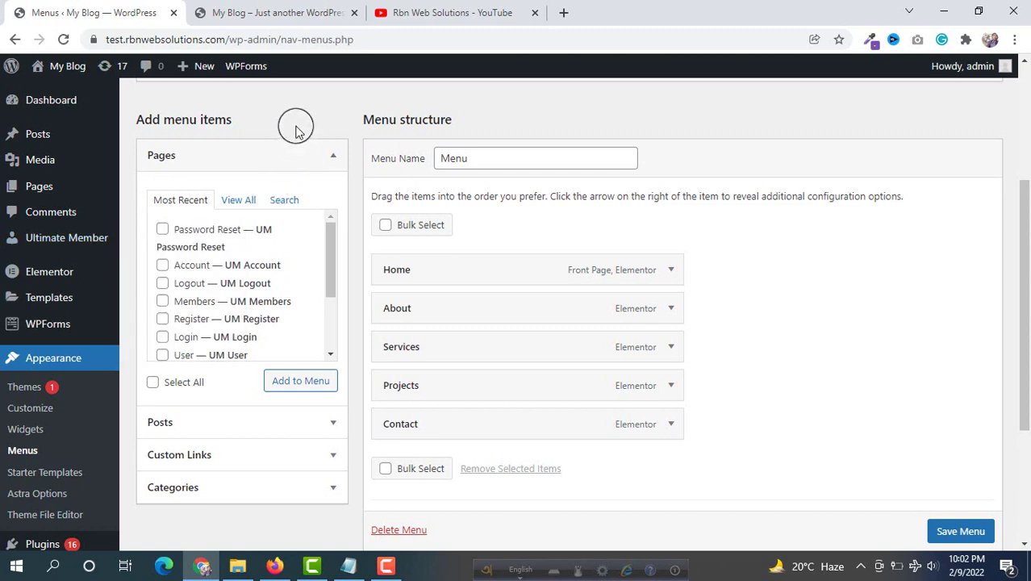
pyautogui.scroll(-2, 266, 258)
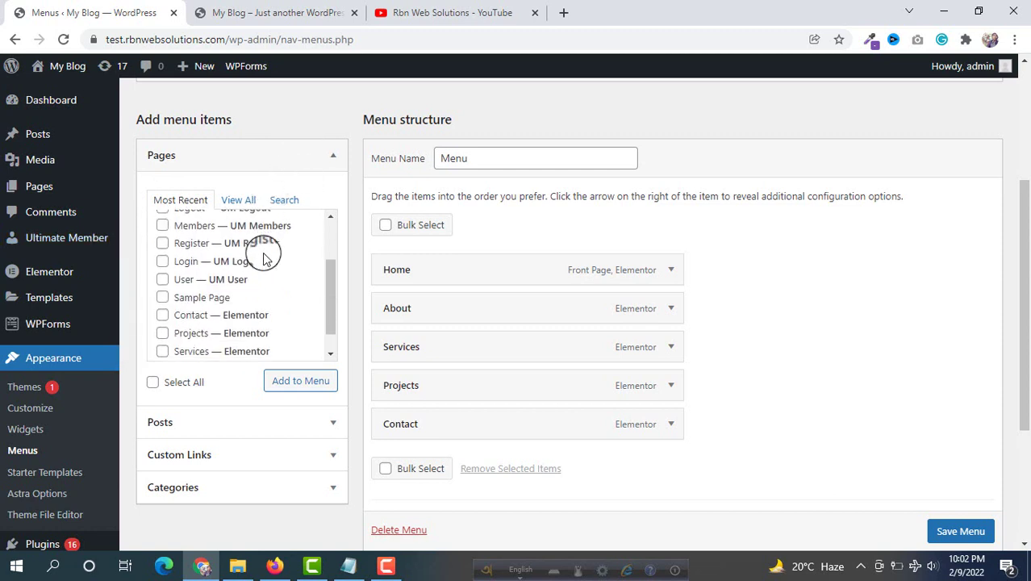
pyautogui.scroll(3, 266, 260)
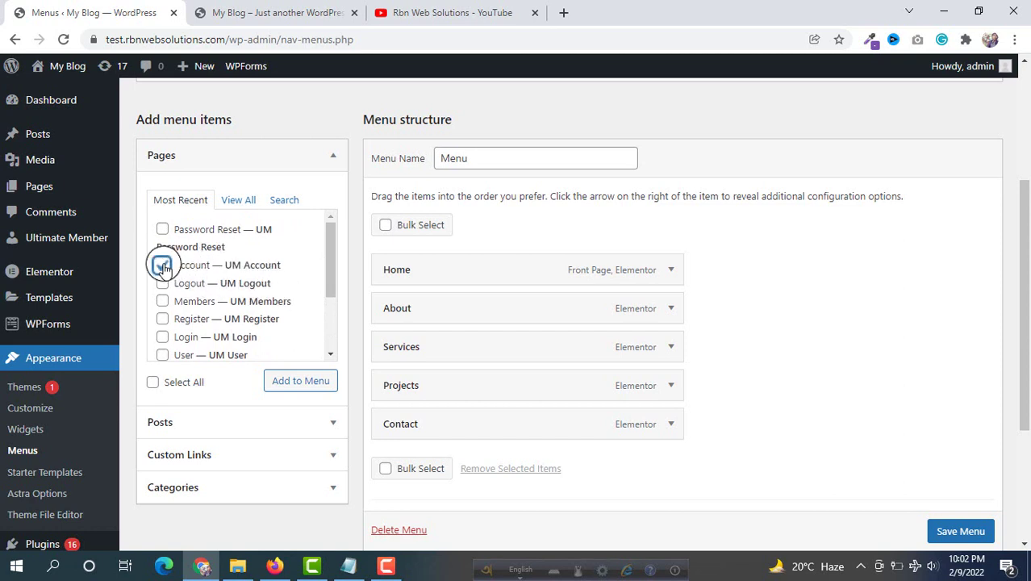
# Add the Logout, Register and Login pages, along with Account, to the primary menu
pyautogui.click(163, 283)
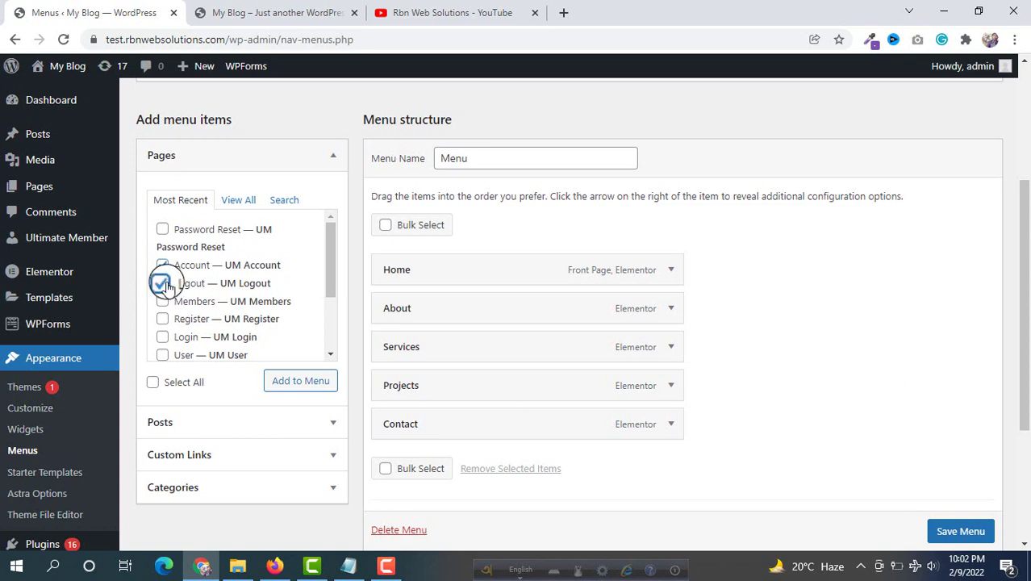
pyautogui.scroll(-2, 248, 287)
pyautogui.click(165, 247)
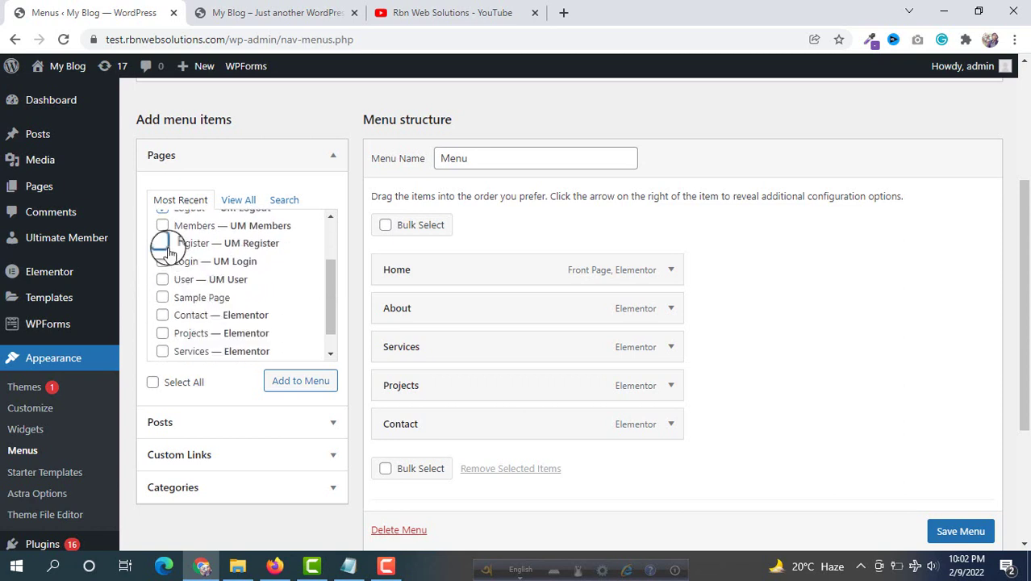
pyautogui.click(162, 260)
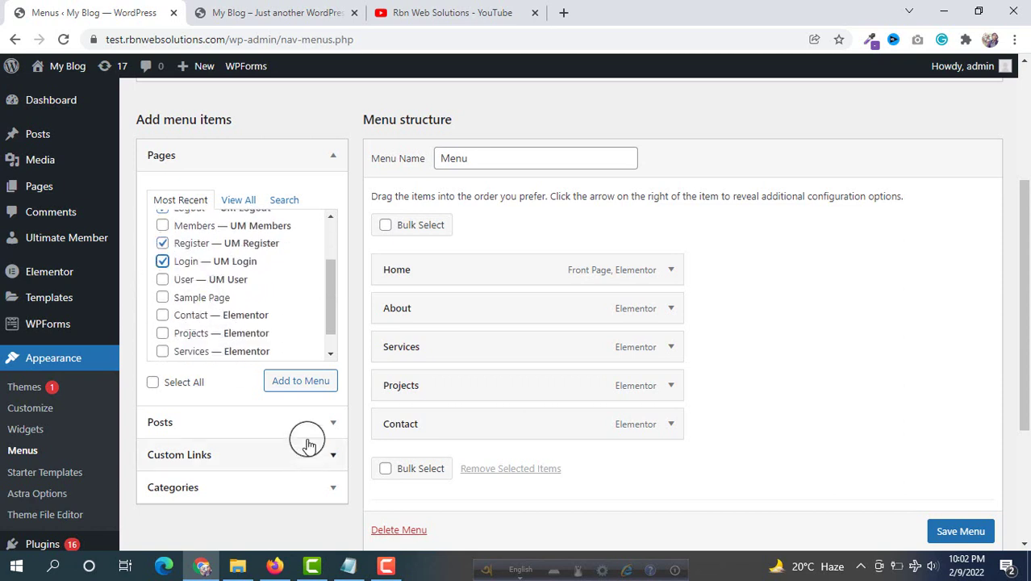
pyautogui.click(303, 388)
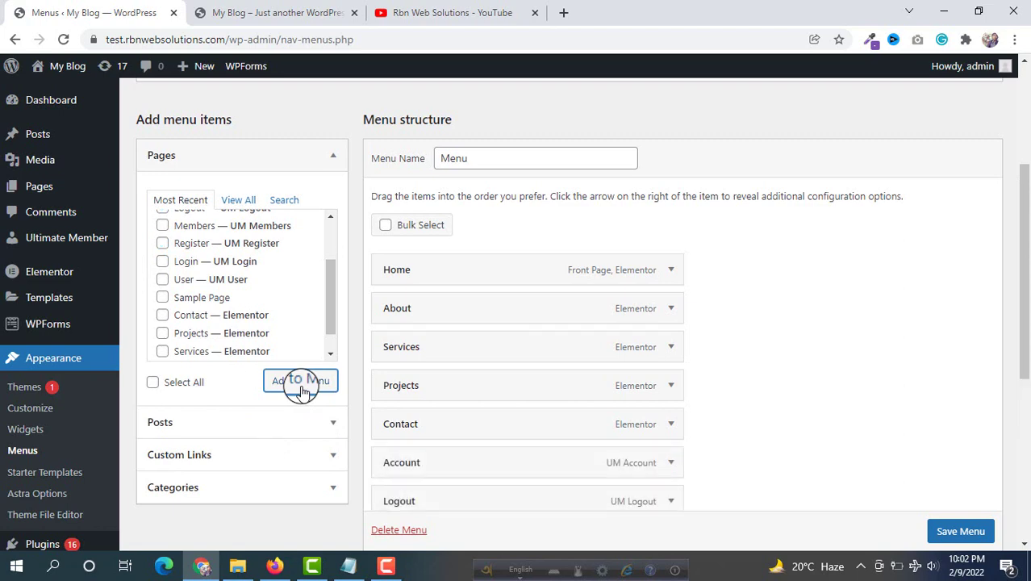
# Save the menu and reload the live site to see the new header links
pyautogui.scroll(-3, 492, 335)
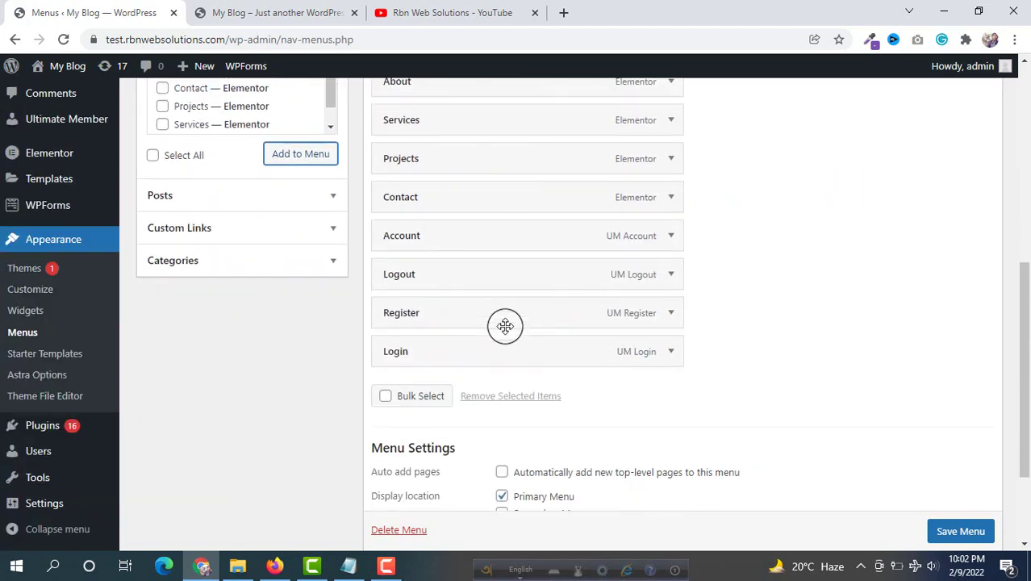
pyautogui.click(674, 236)
pyautogui.click(675, 237)
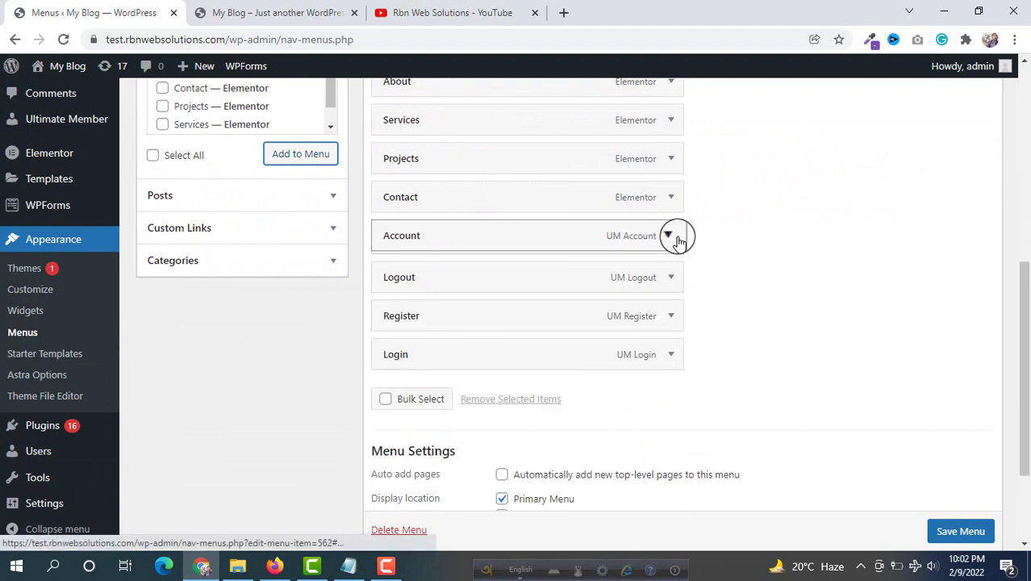
pyautogui.click(960, 531)
pyautogui.scroll(-1, 592, 328)
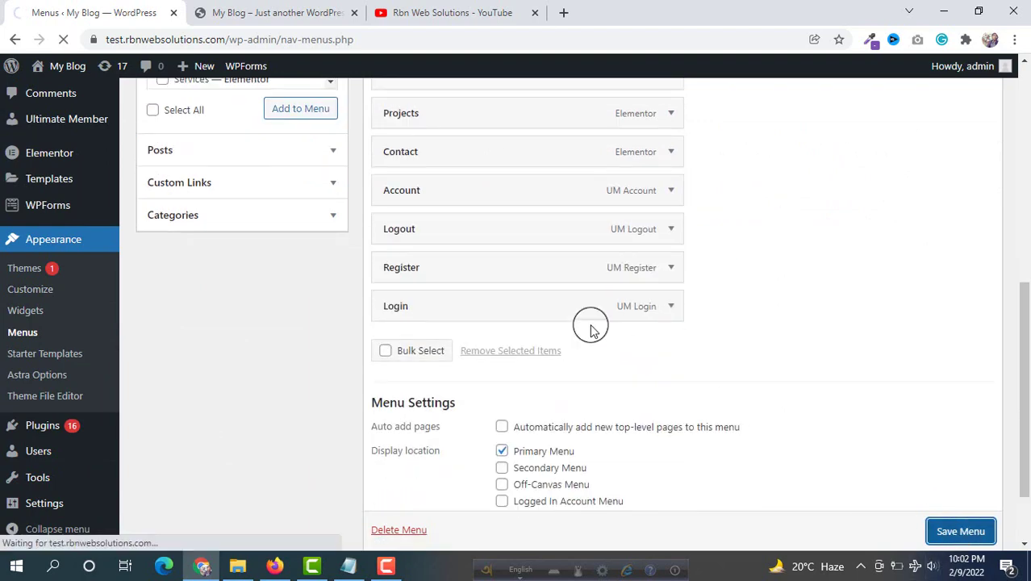
pyautogui.click(266, 12)
pyautogui.click(63, 38)
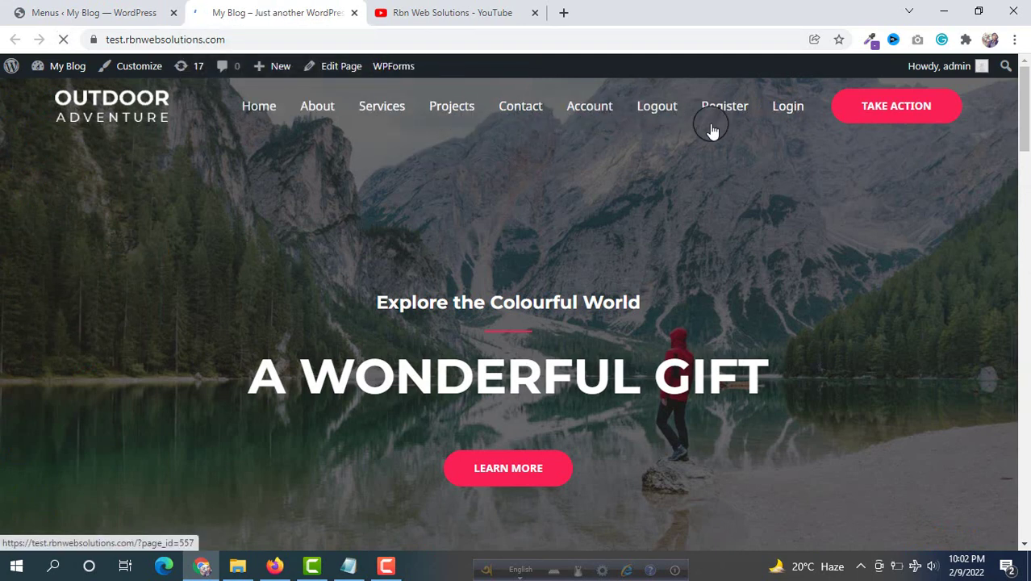
# Open Account from the live header menu, look over its page, then return to the menu editor
pyautogui.click(595, 113)
pyautogui.scroll(-2, 501, 202)
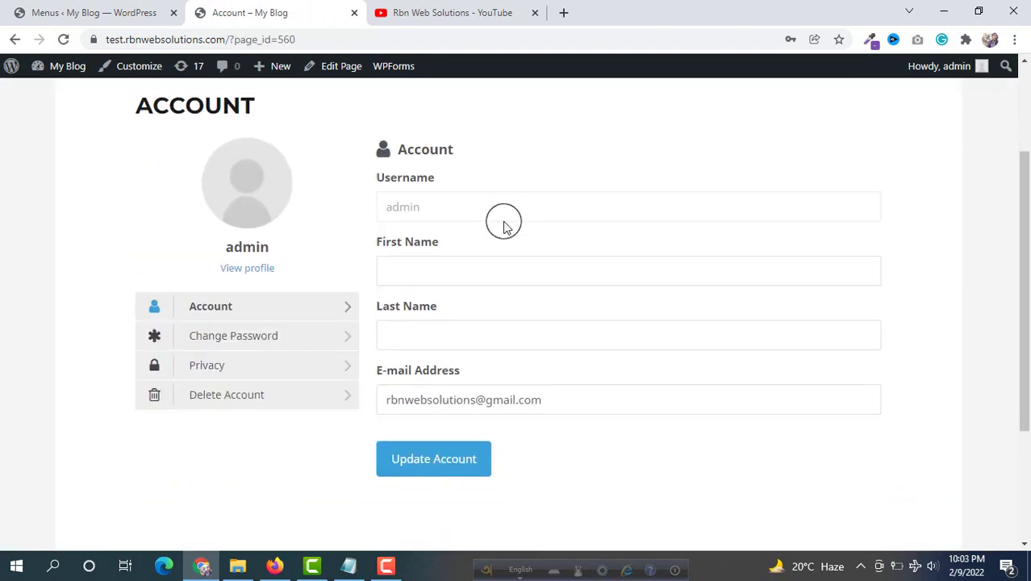
pyautogui.scroll(2, 370, 212)
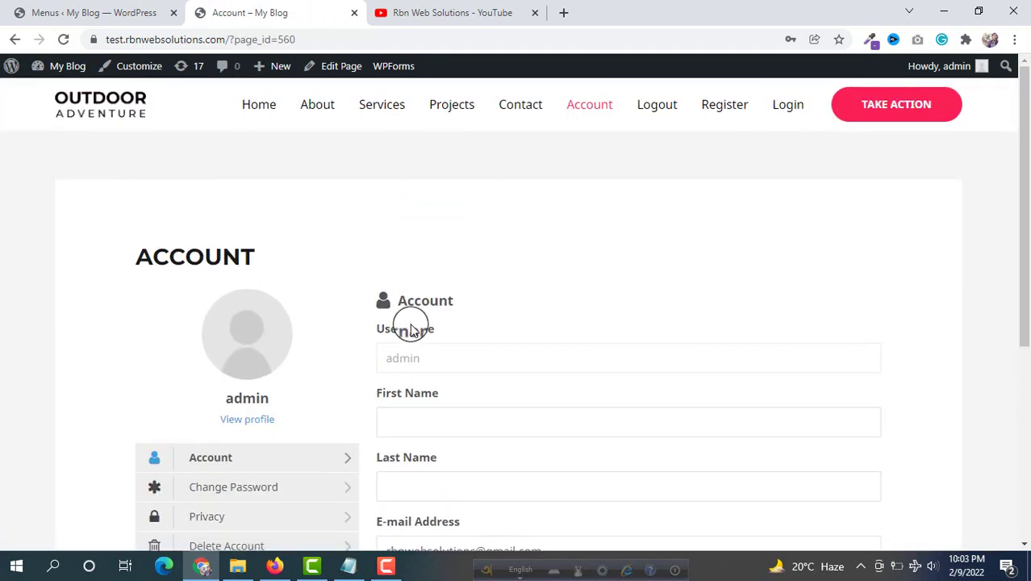
pyautogui.scroll(-1, 357, 338)
pyautogui.scroll(1, 231, 286)
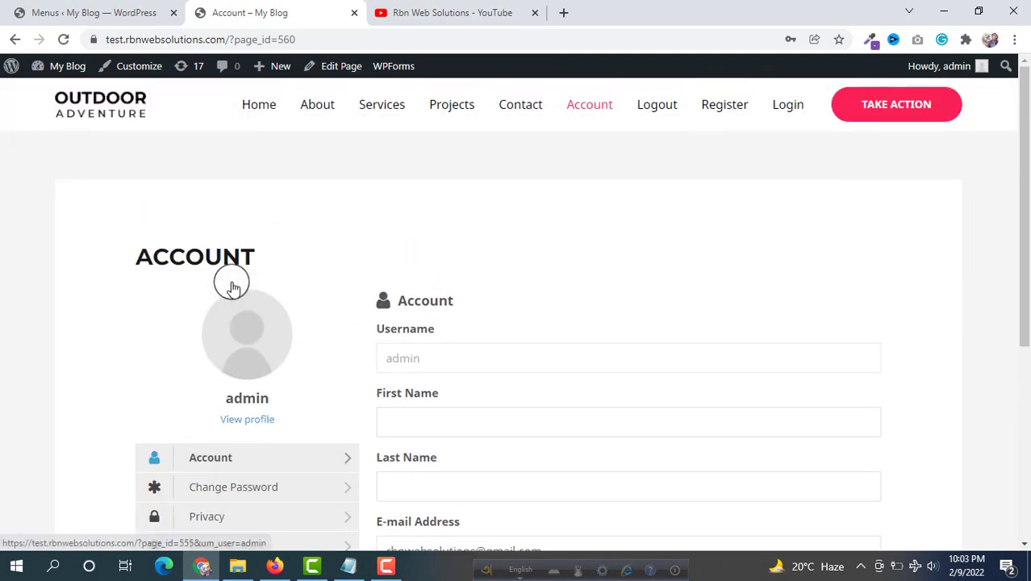
pyautogui.click(88, 12)
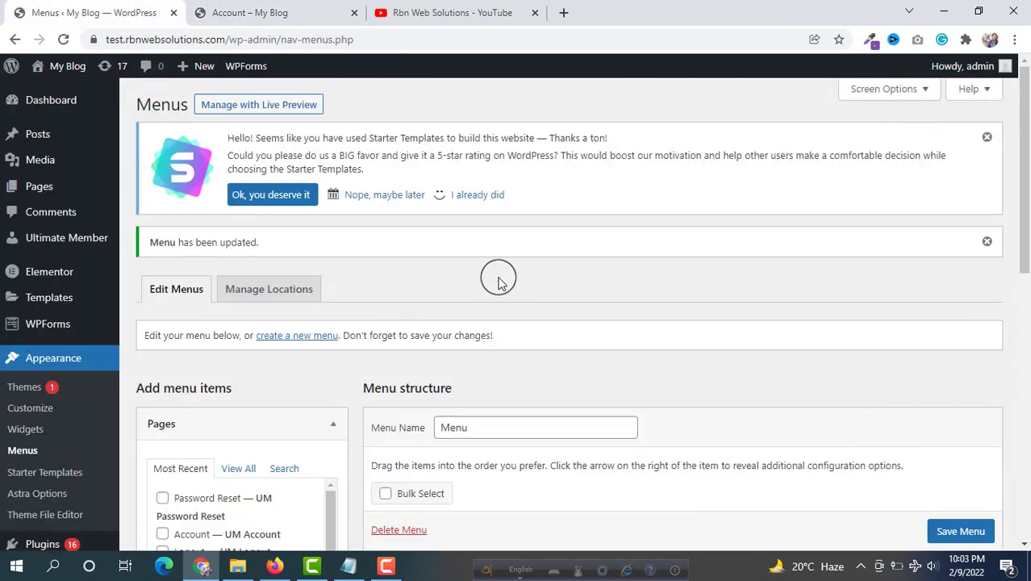
# Limit the Account link to Logged In Users with the Customer role checked
pyautogui.scroll(-7, 497, 276)
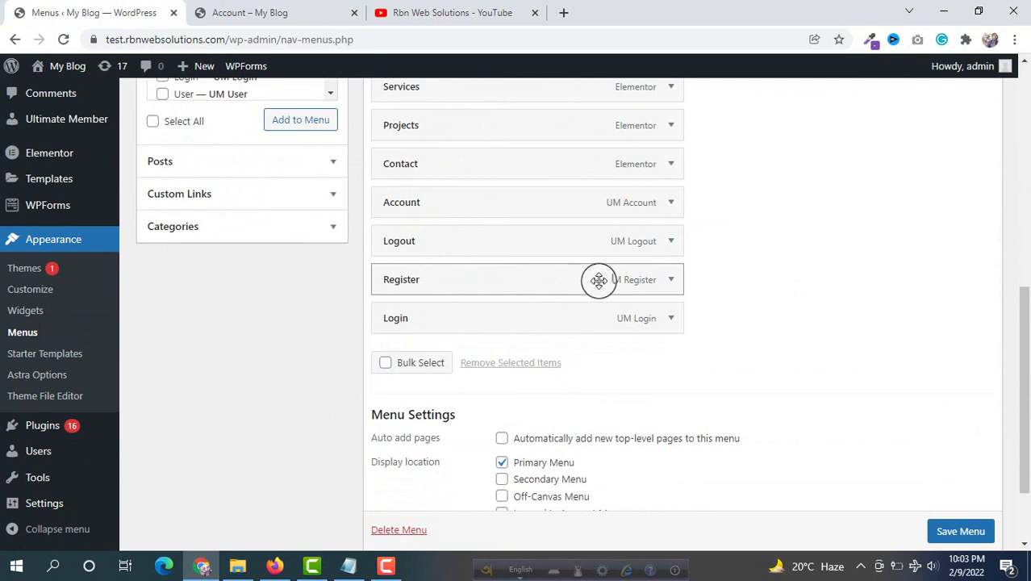
pyautogui.click(669, 206)
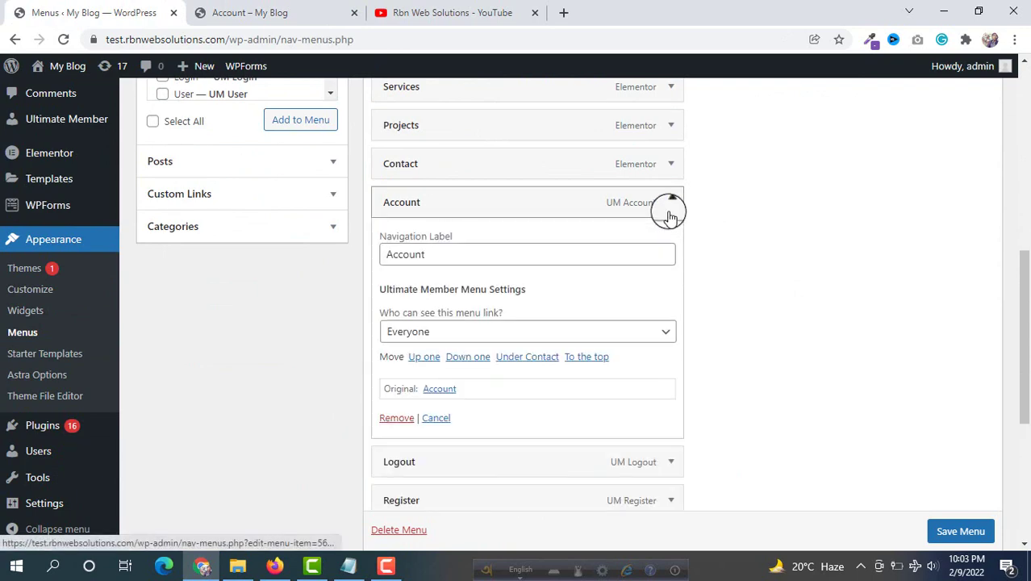
pyautogui.click(416, 334)
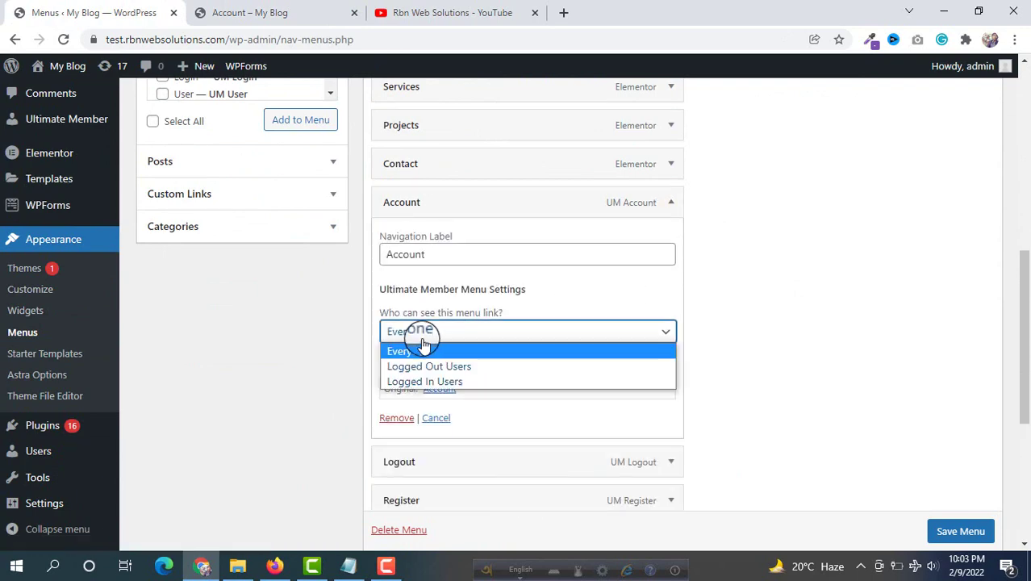
pyautogui.click(404, 381)
pyautogui.scroll(-2, 299, 346)
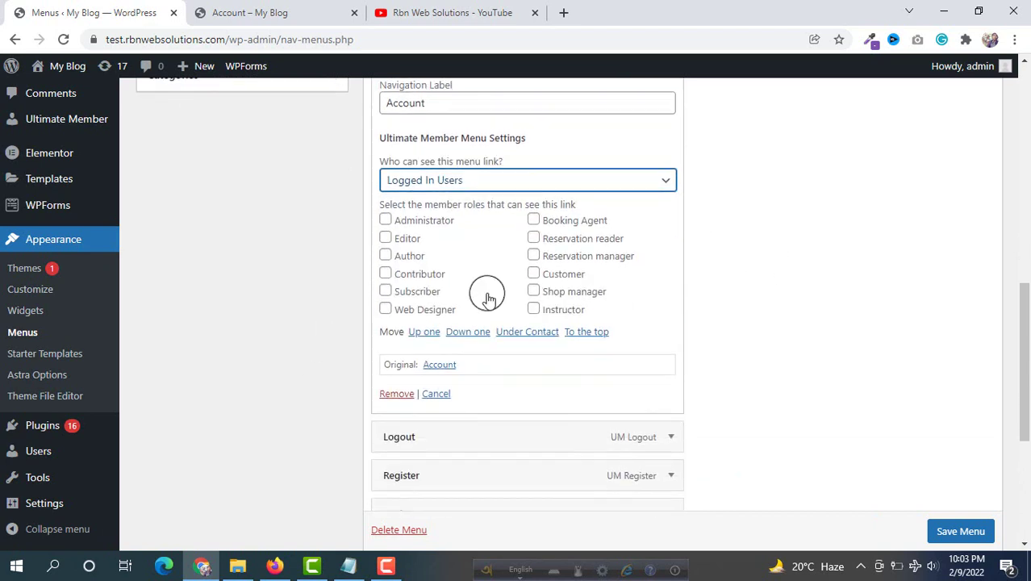
pyautogui.click(534, 274)
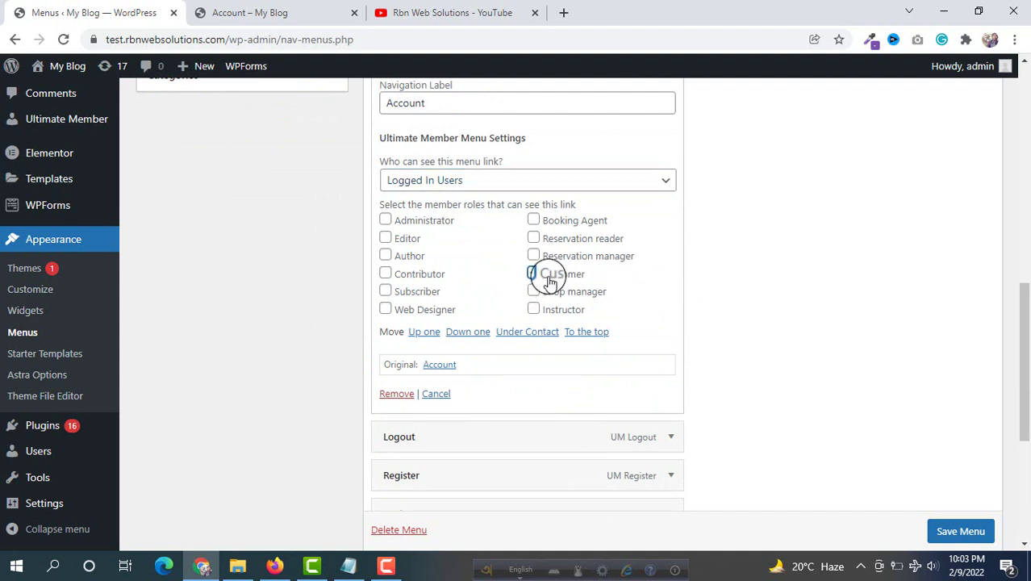
pyautogui.scroll(-1, 587, 230)
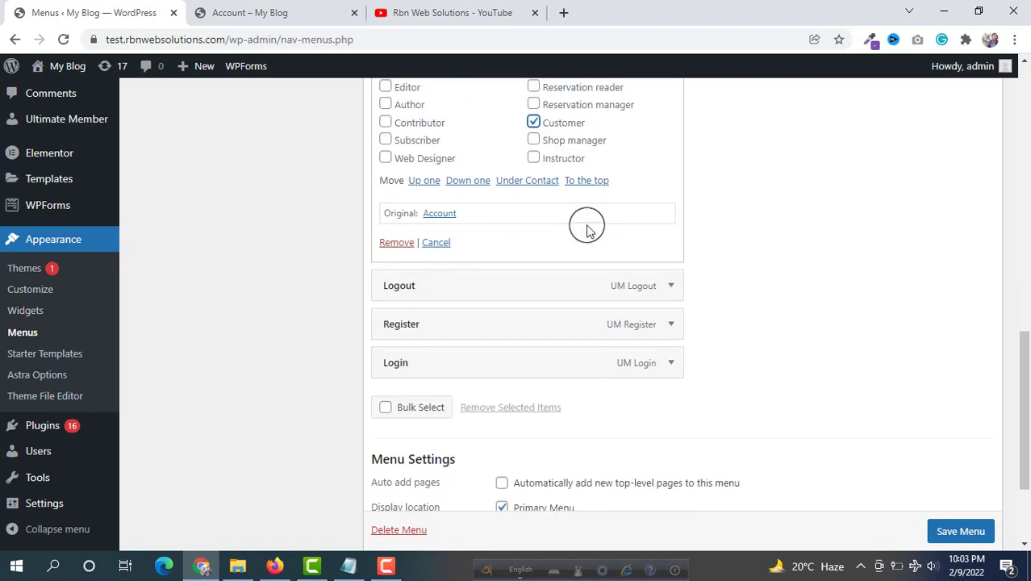
# Set the Logout link's visibility to Logged In Users
pyautogui.click(670, 288)
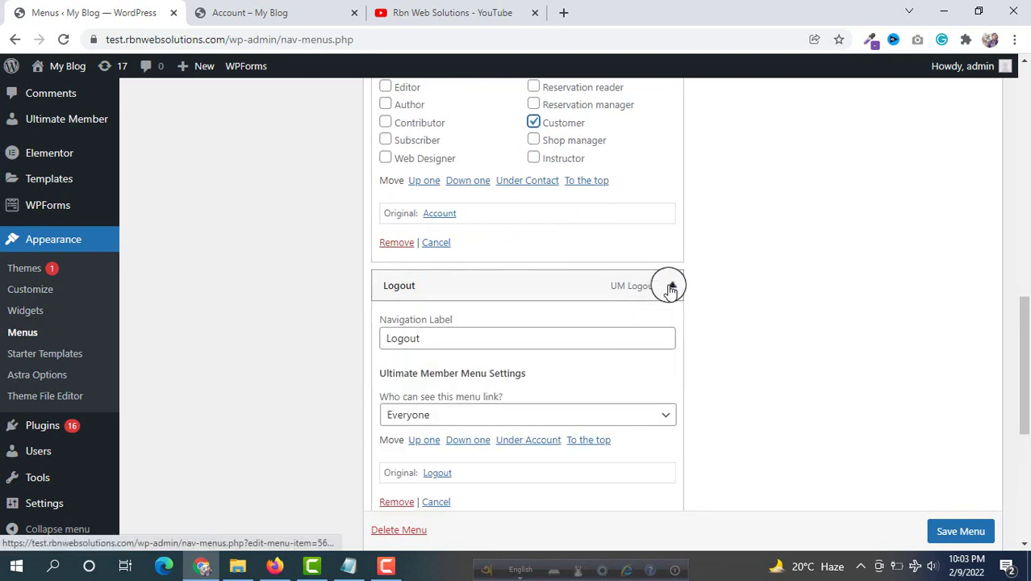
pyautogui.scroll(-1, 472, 367)
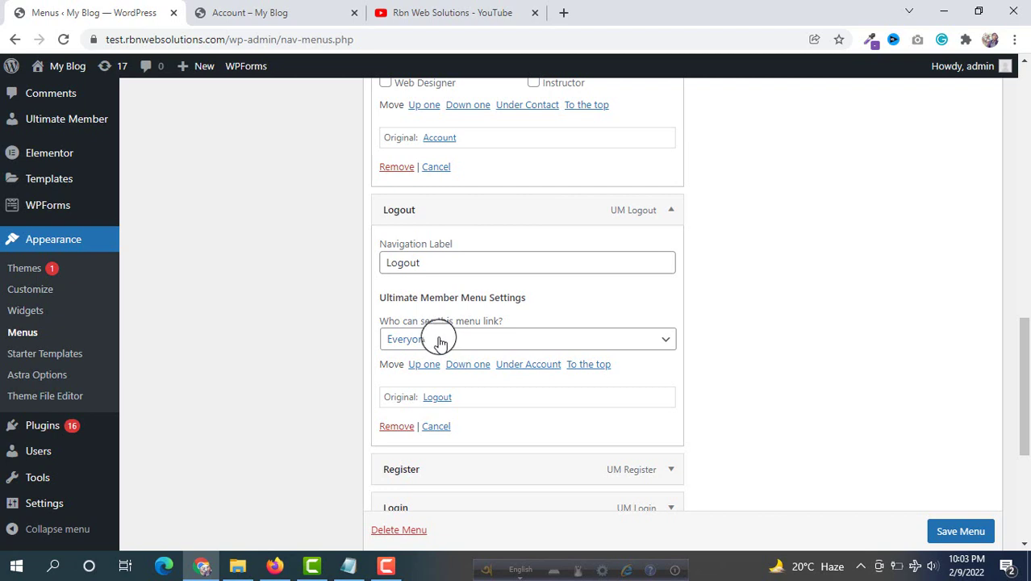
pyautogui.click(440, 342)
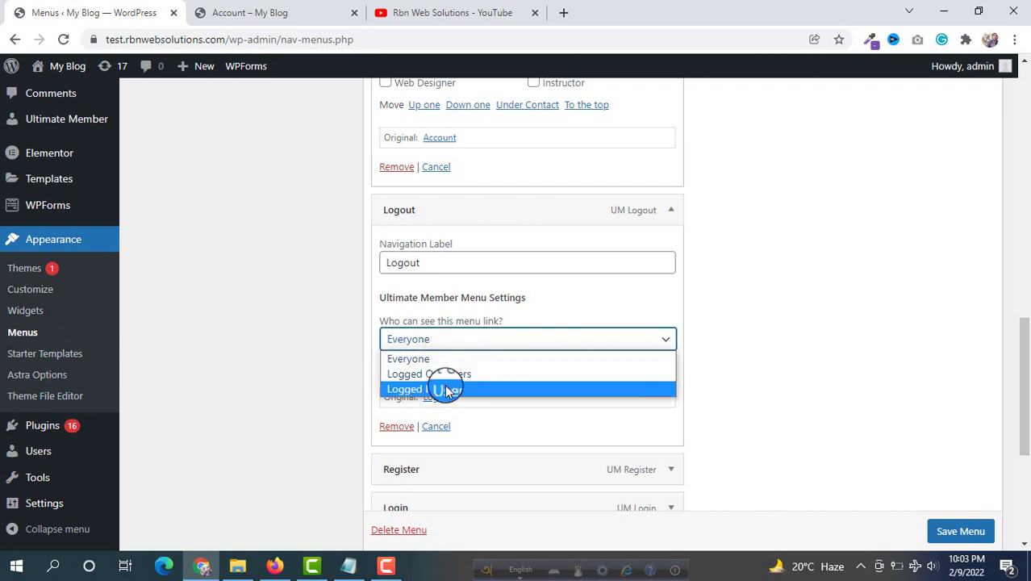
pyautogui.click(795, 287)
pyautogui.press('Down')
pyautogui.press('Down')
pyautogui.scroll(3, 732, 272)
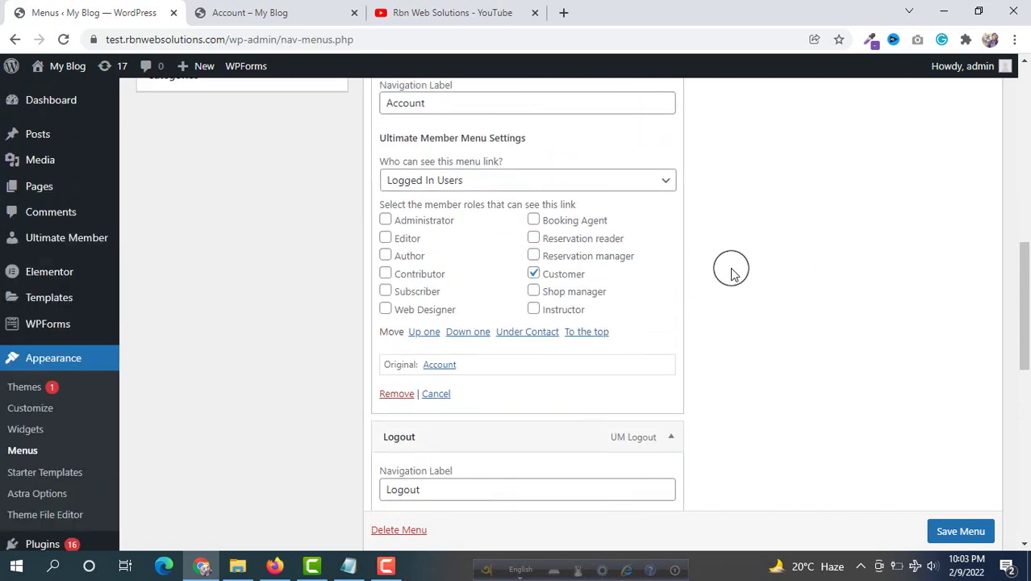
pyautogui.scroll(-3, 732, 272)
pyautogui.scroll(-4, 732, 272)
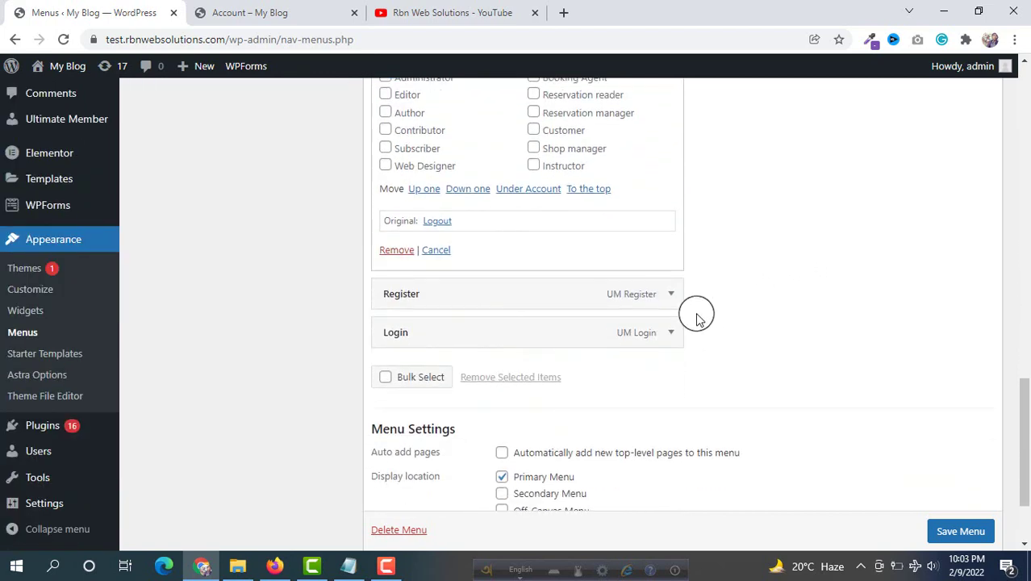
# Set the Register link's visibility to Logged Out Users
pyautogui.click(672, 300)
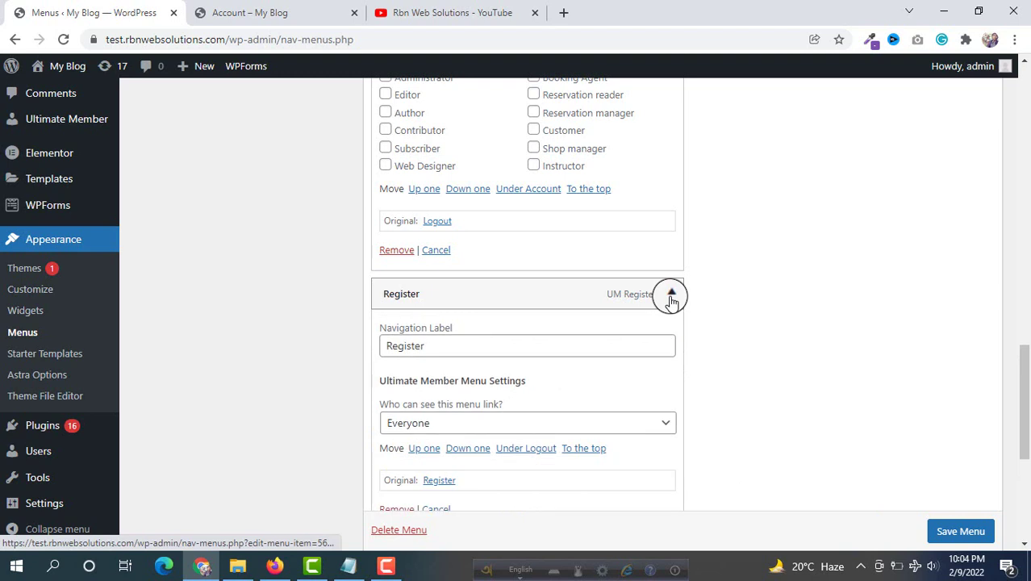
pyautogui.scroll(-1, 482, 342)
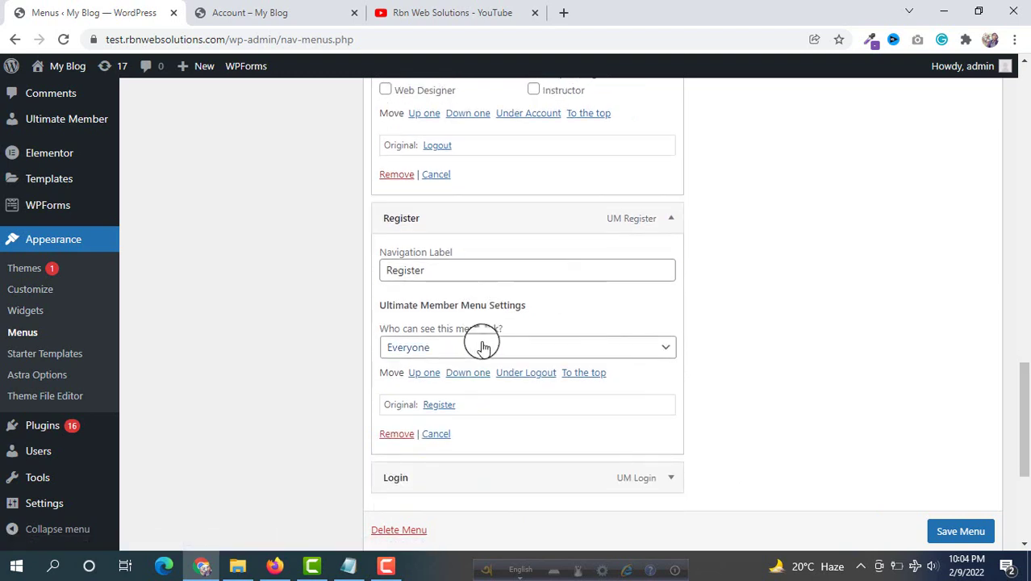
pyautogui.click(453, 347)
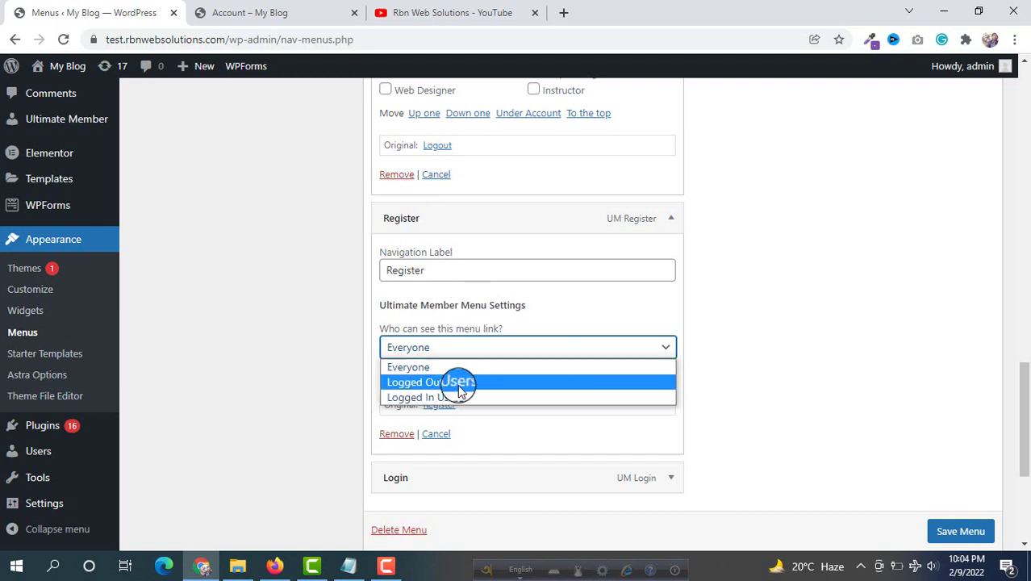
pyautogui.click(502, 383)
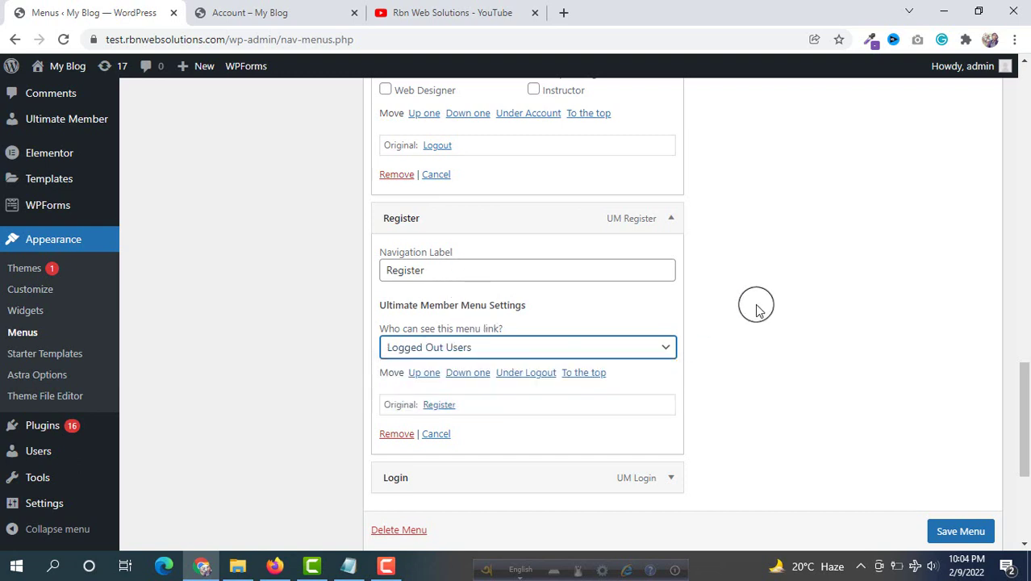
pyautogui.scroll(2, 755, 307)
pyautogui.scroll(-5, 751, 305)
# Set the Login link's visibility to Logged Out Users
pyautogui.click(682, 257)
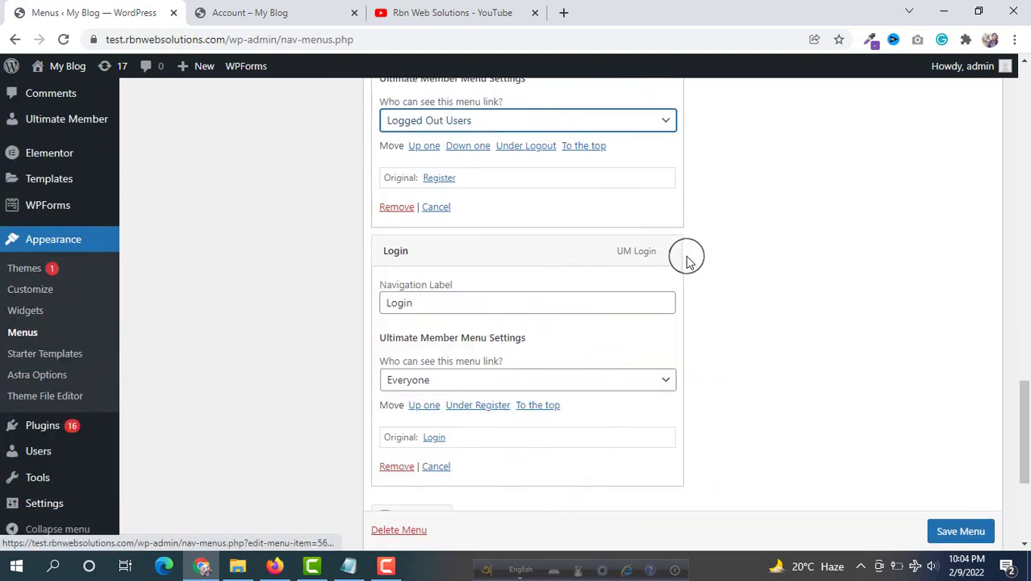
pyautogui.scroll(-1, 686, 258)
pyautogui.click(500, 306)
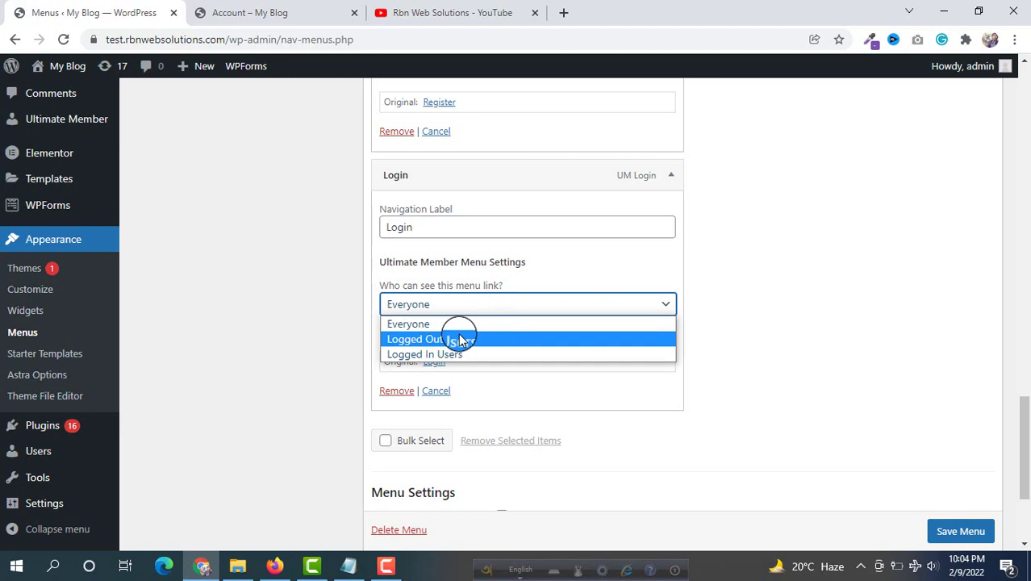
pyautogui.click(429, 339)
pyautogui.scroll(6, 696, 249)
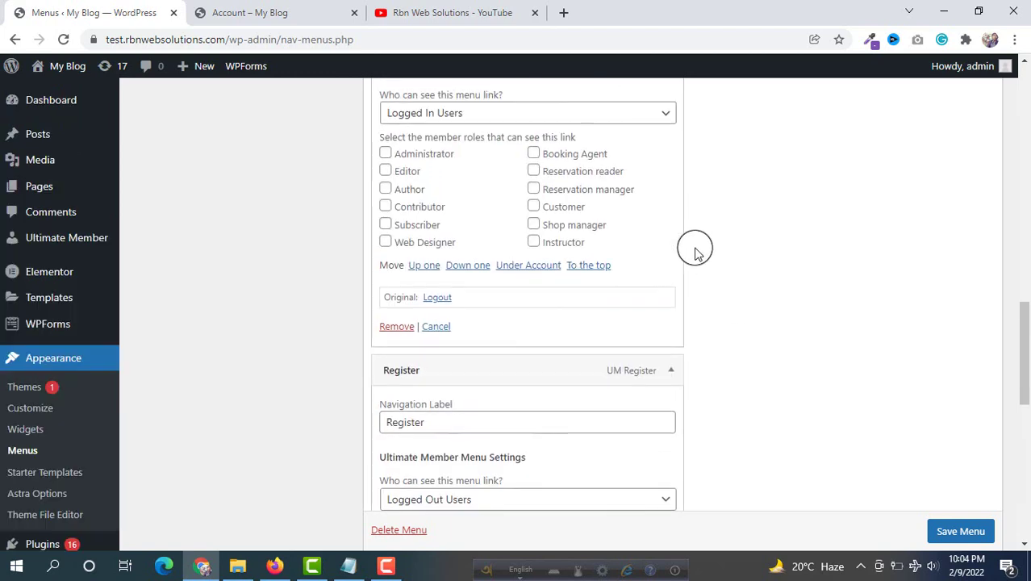
# Set the Account link's visibility to Logged Out Users and save the menu
pyautogui.scroll(10, 696, 249)
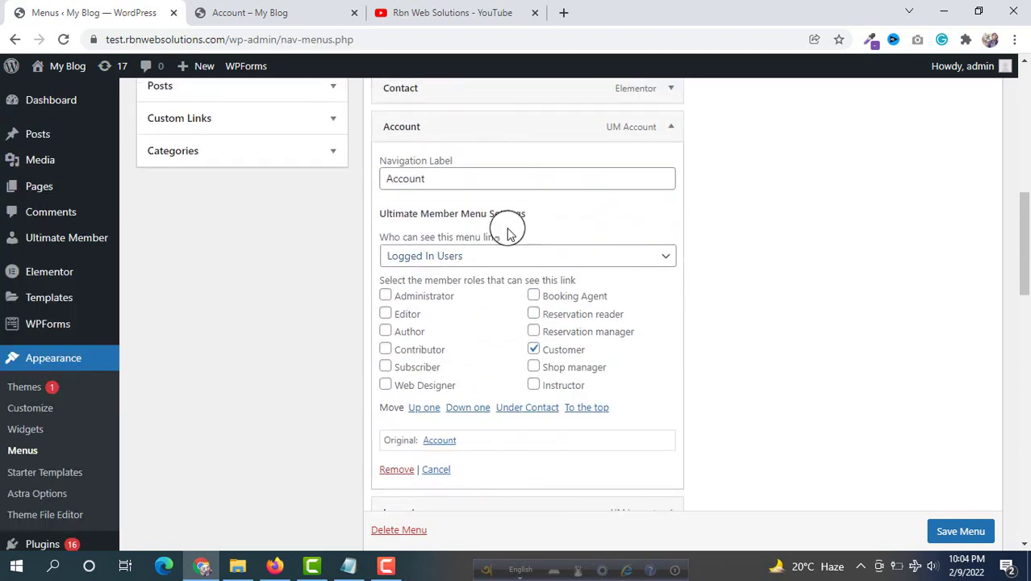
pyautogui.scroll(1, 461, 299)
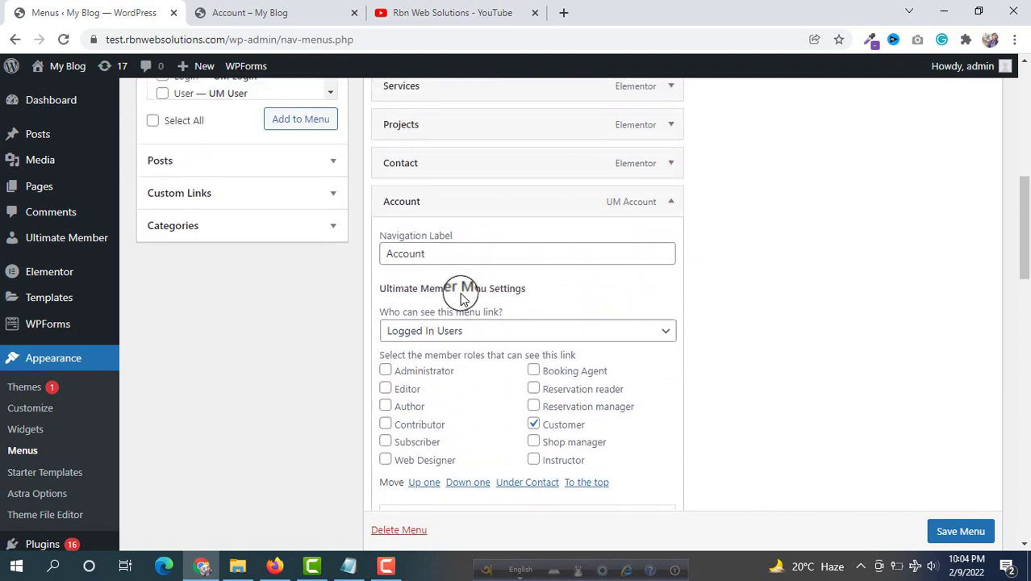
pyautogui.click(450, 332)
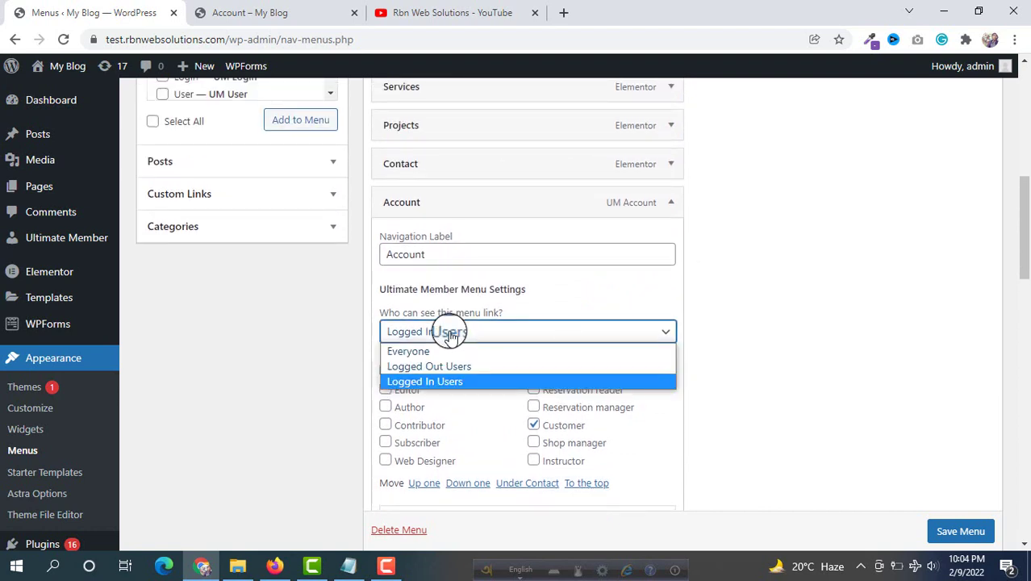
pyautogui.click(522, 368)
pyautogui.click(960, 531)
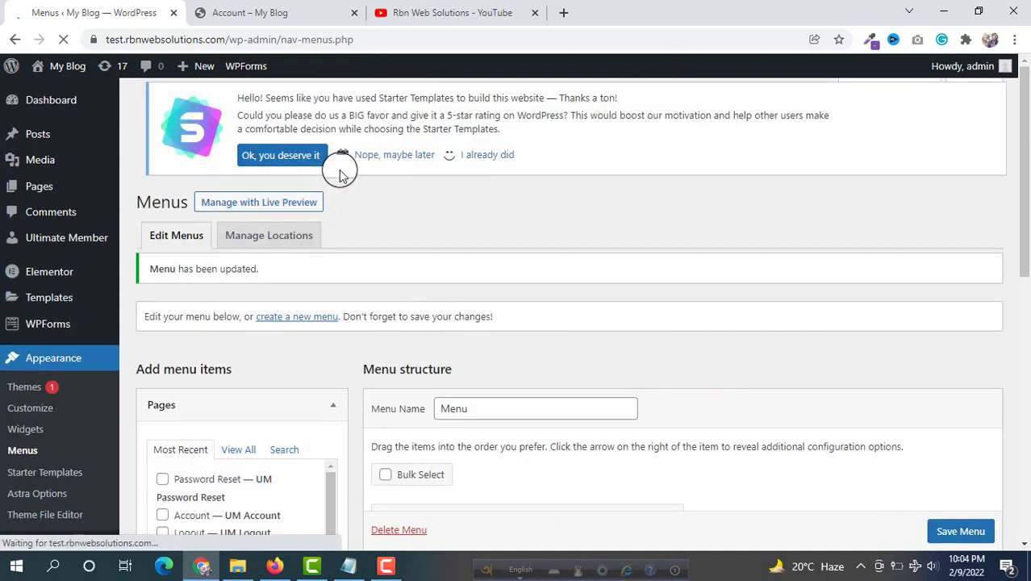
# Check the live site's Account tab and home page header, then return to Menus
pyautogui.scroll(-5, 341, 165)
pyautogui.click(250, 13)
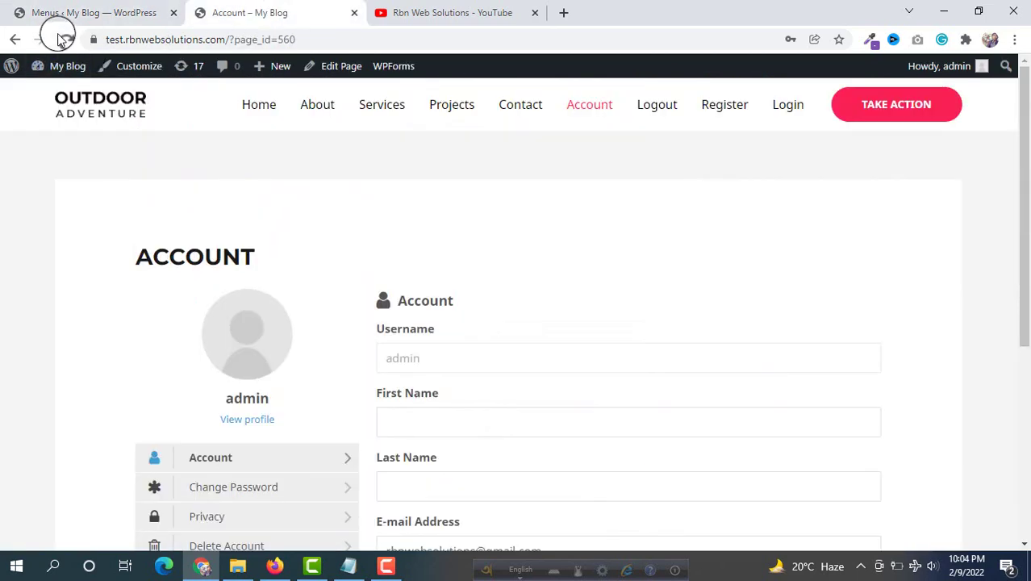
pyautogui.click(103, 98)
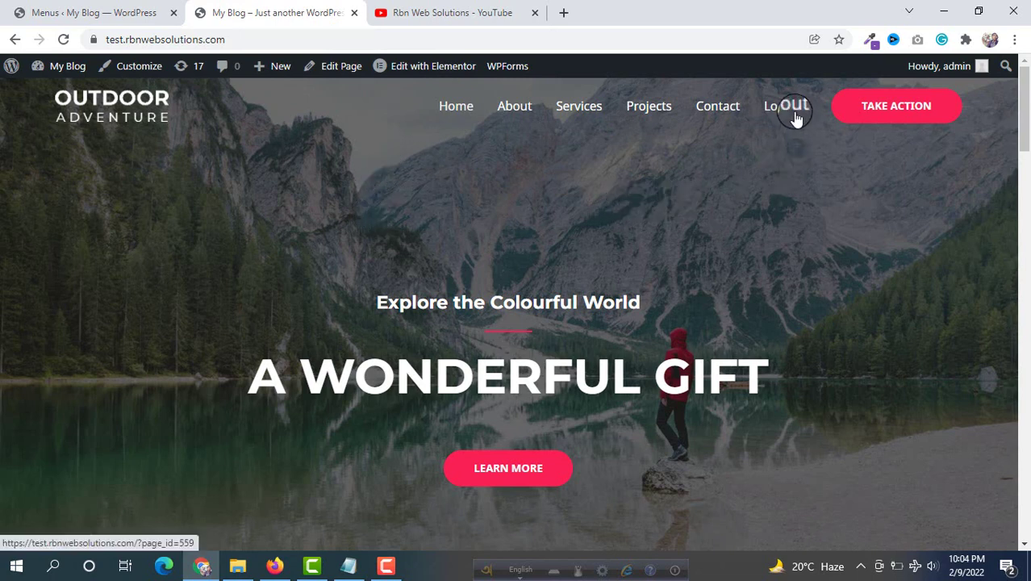
pyautogui.click(98, 11)
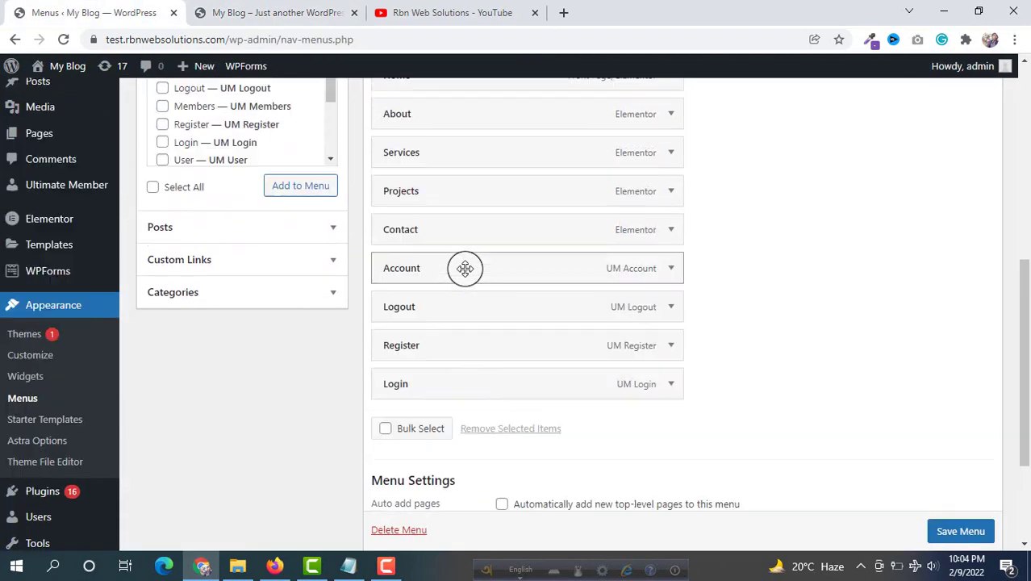
# Restrict Account to logged-in users, save, and check the refreshed front page
pyautogui.click(682, 281)
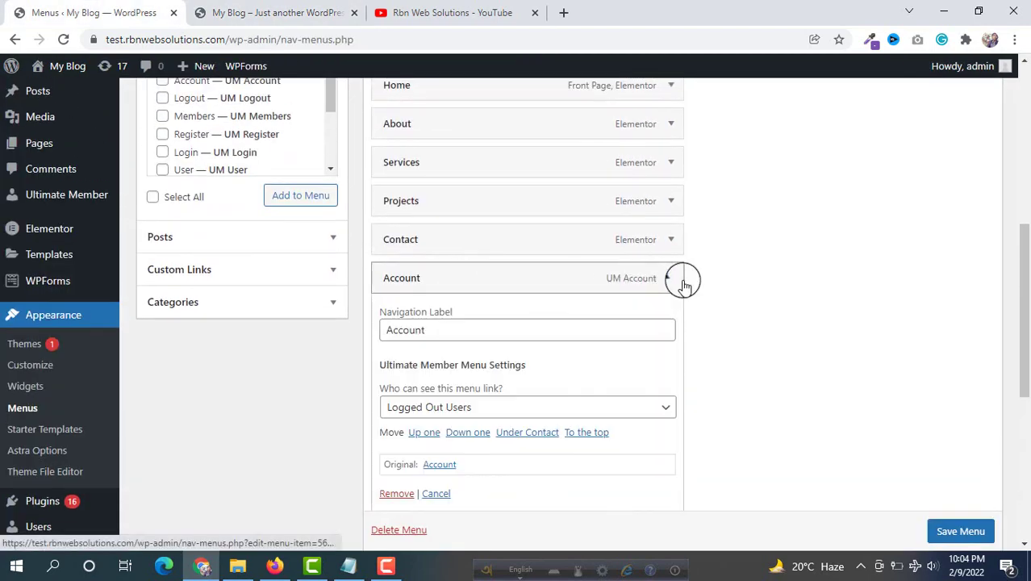
pyautogui.click(456, 410)
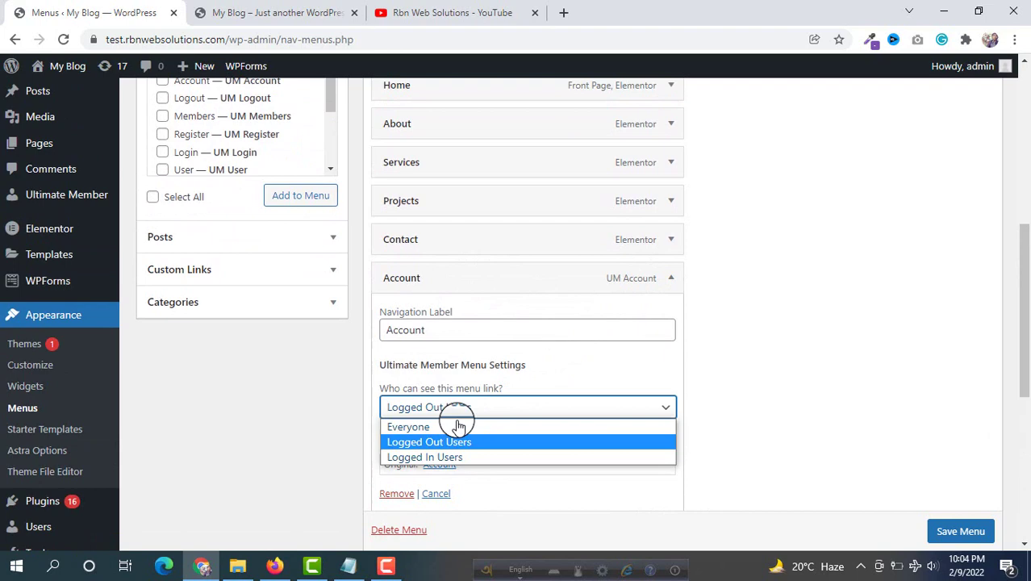
pyautogui.click(421, 459)
pyautogui.click(961, 531)
pyautogui.scroll(-1, 961, 517)
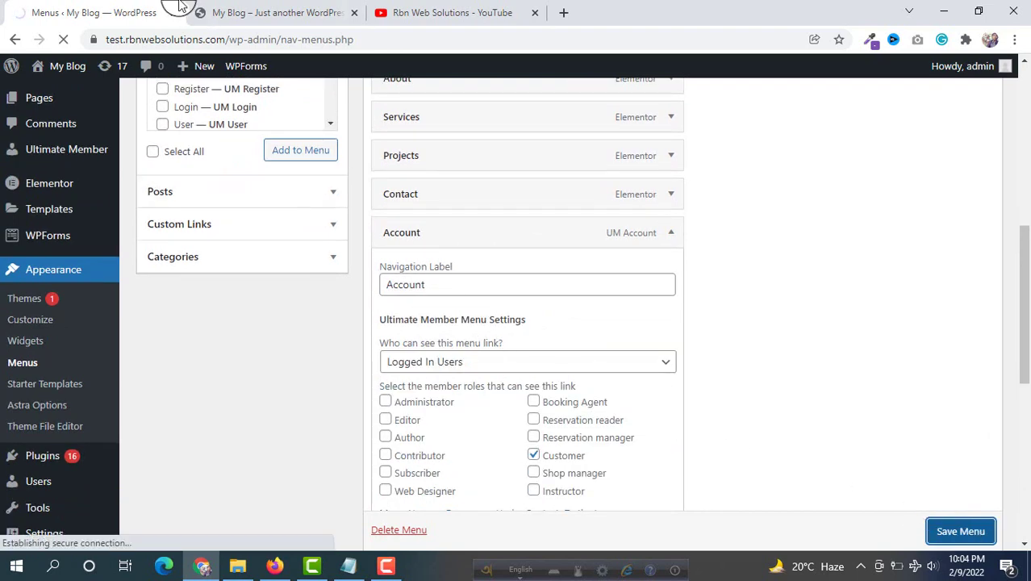
pyautogui.click(208, 12)
pyautogui.click(67, 39)
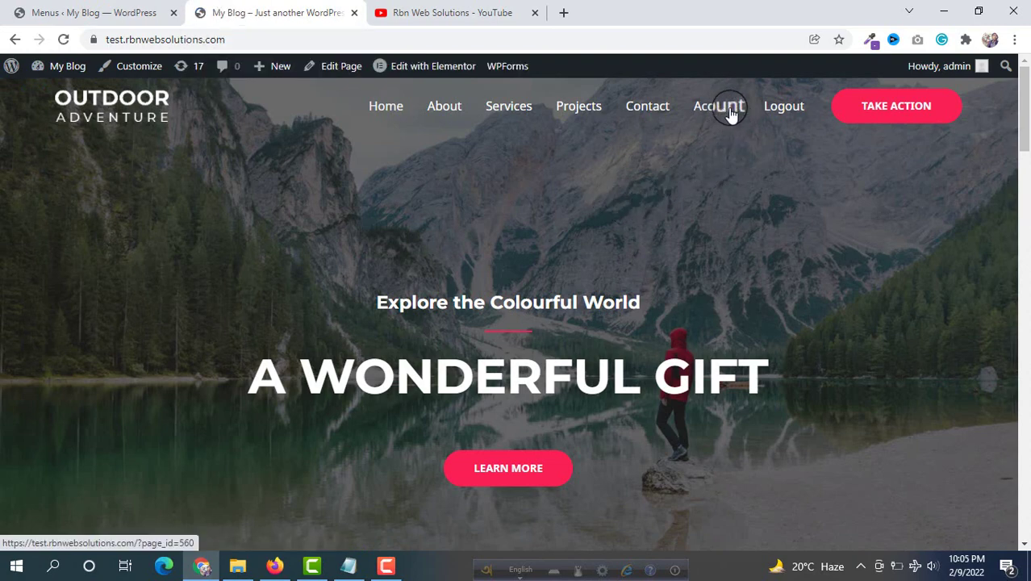
pyautogui.click(108, 10)
# Make the Account link visible to Everyone, save the menu, and view the site
pyautogui.scroll(-5, 557, 285)
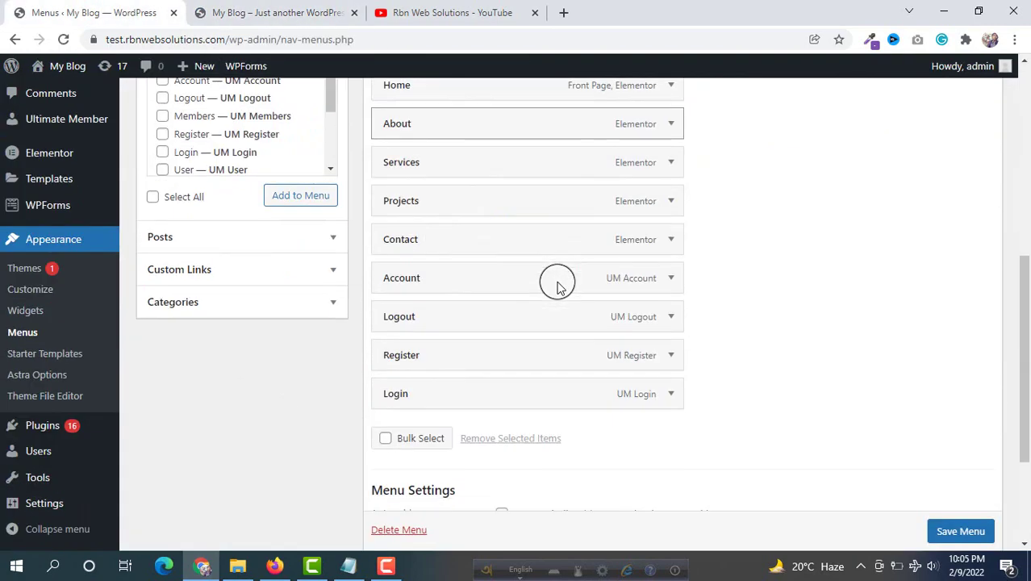
pyautogui.click(676, 283)
pyautogui.click(478, 407)
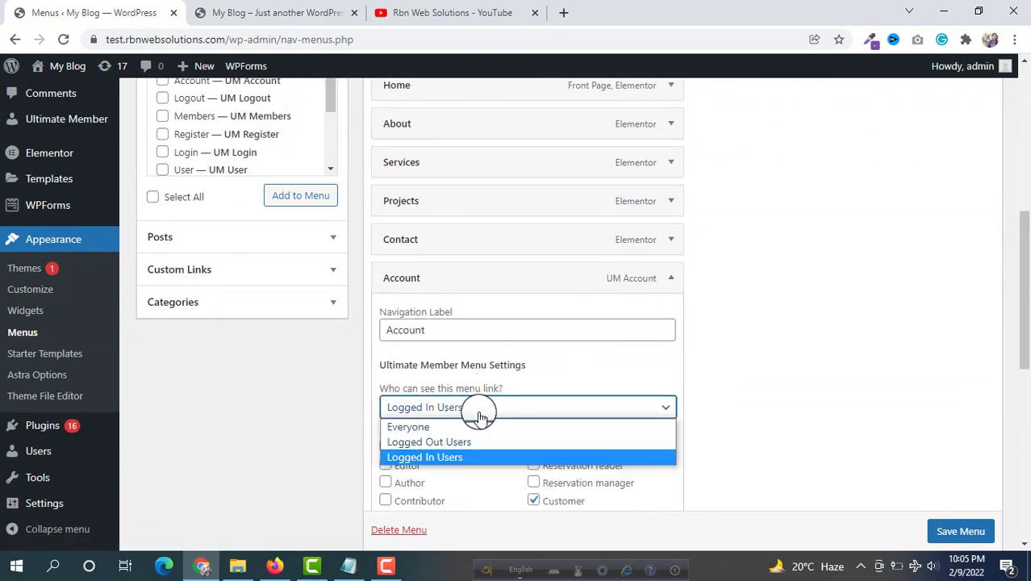
pyautogui.click(415, 433)
pyautogui.scroll(-2, 778, 352)
pyautogui.click(951, 530)
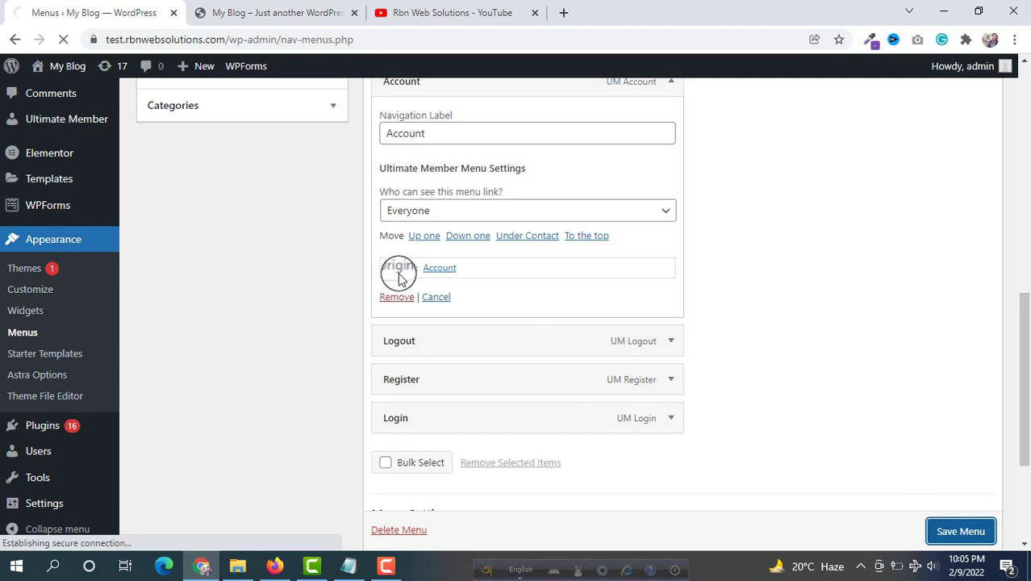
pyautogui.click(267, 12)
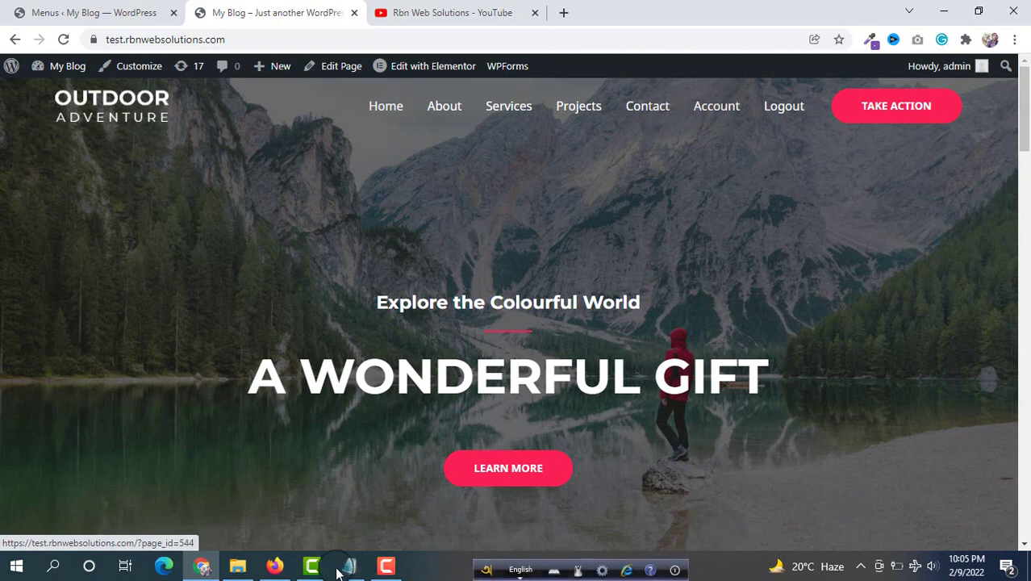
# Copy the site's address from Chrome and load it in Firefox with Paste and Go
pyautogui.click(253, 41)
pyautogui.rightClick(253, 41)
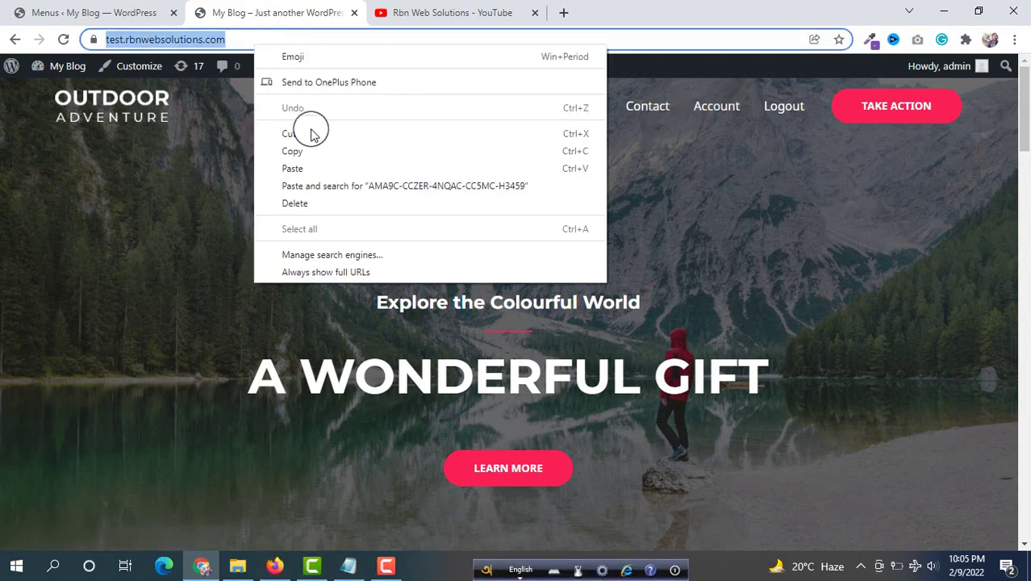
pyautogui.click(311, 148)
pyautogui.click(274, 566)
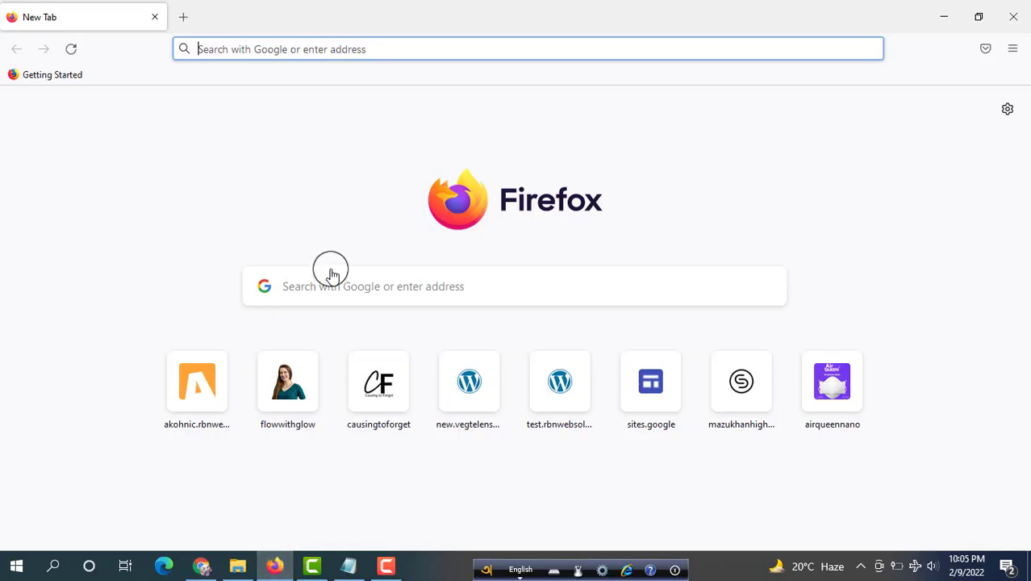
pyautogui.rightClick(313, 50)
pyautogui.click(347, 182)
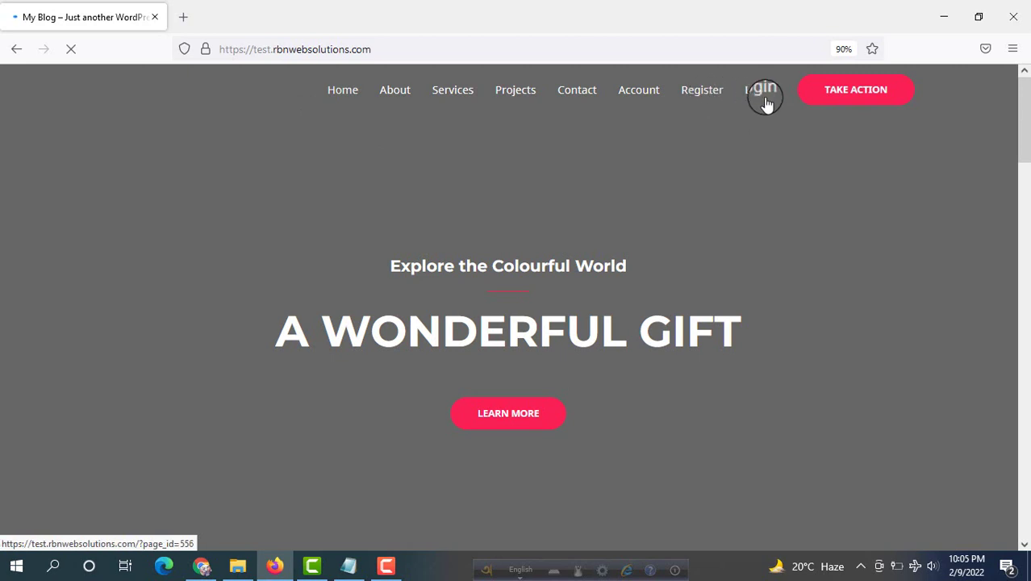
pyautogui.click(203, 567)
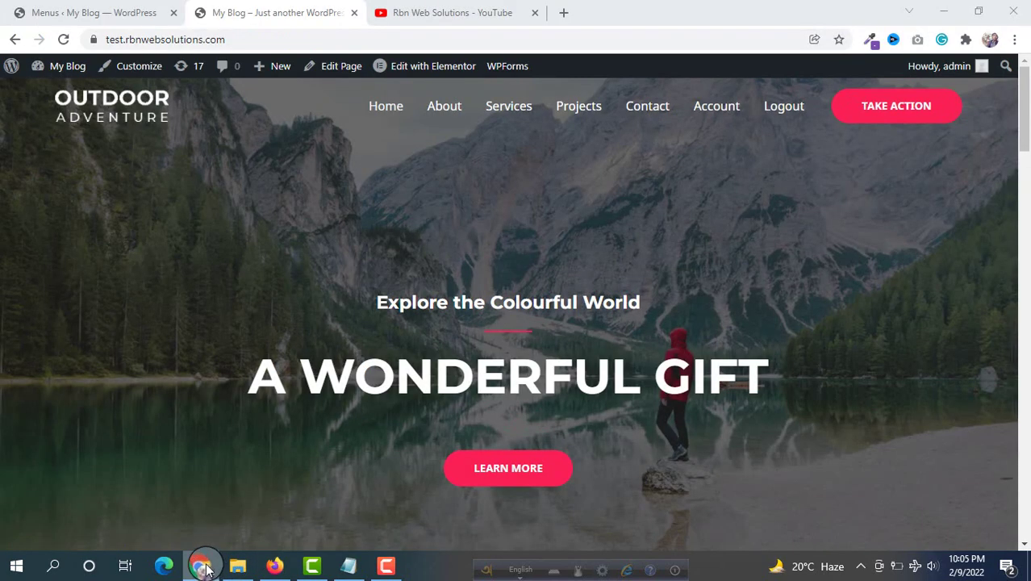
pyautogui.click(658, 178)
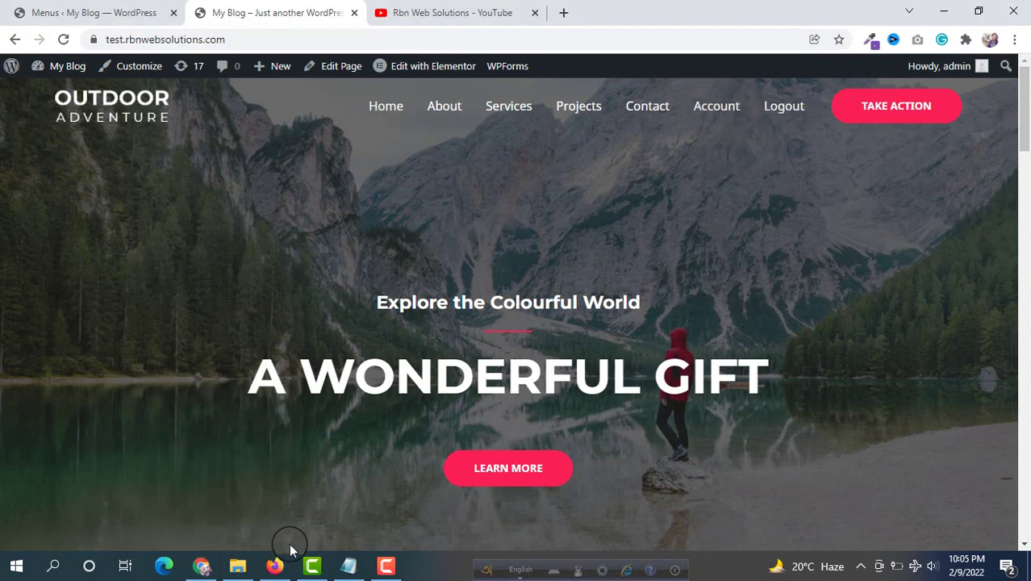
pyautogui.click(275, 566)
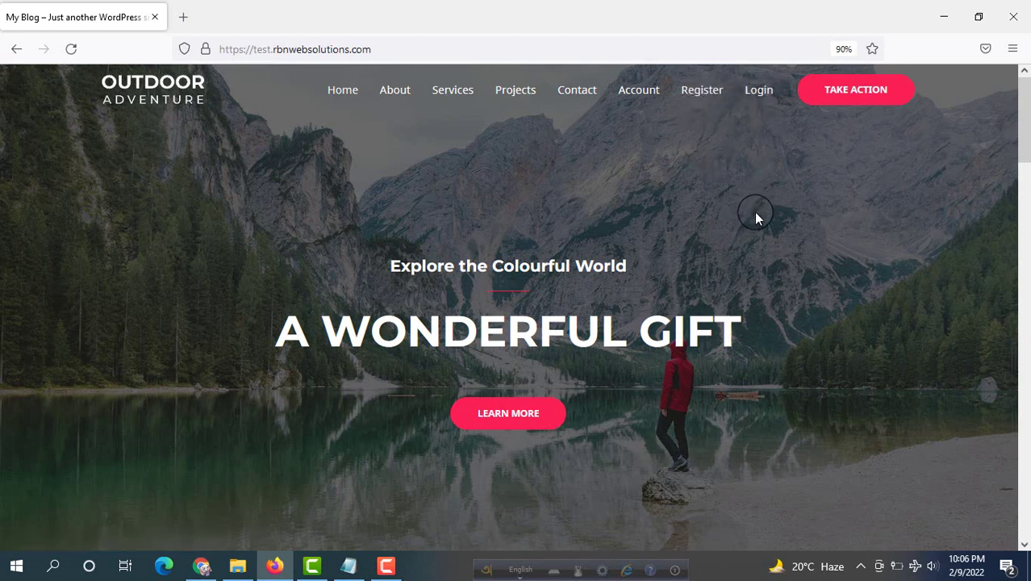
# Open the Register page and enter the new user's first name and e-mail address
pyautogui.click(707, 94)
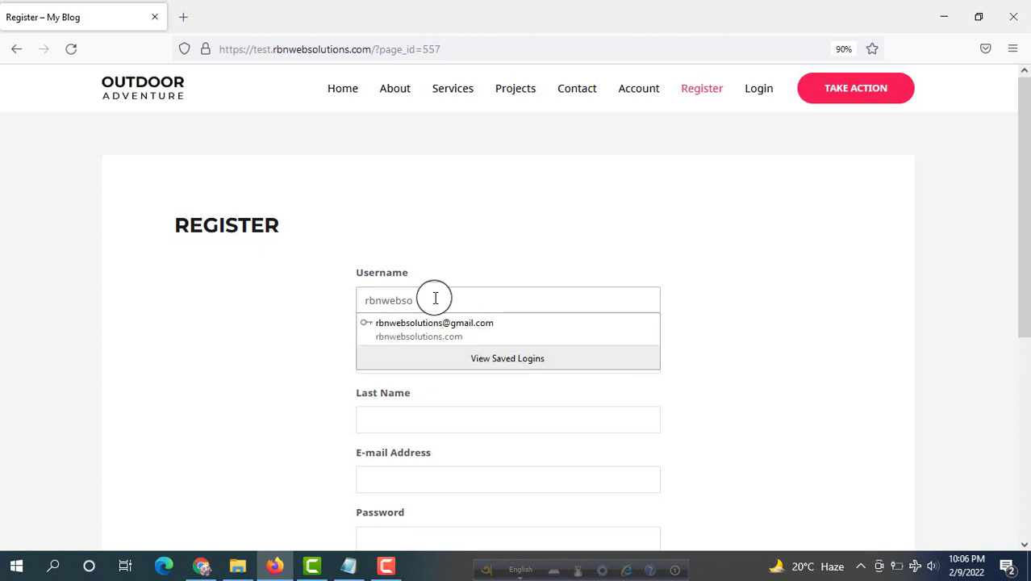
pyautogui.click(207, 294)
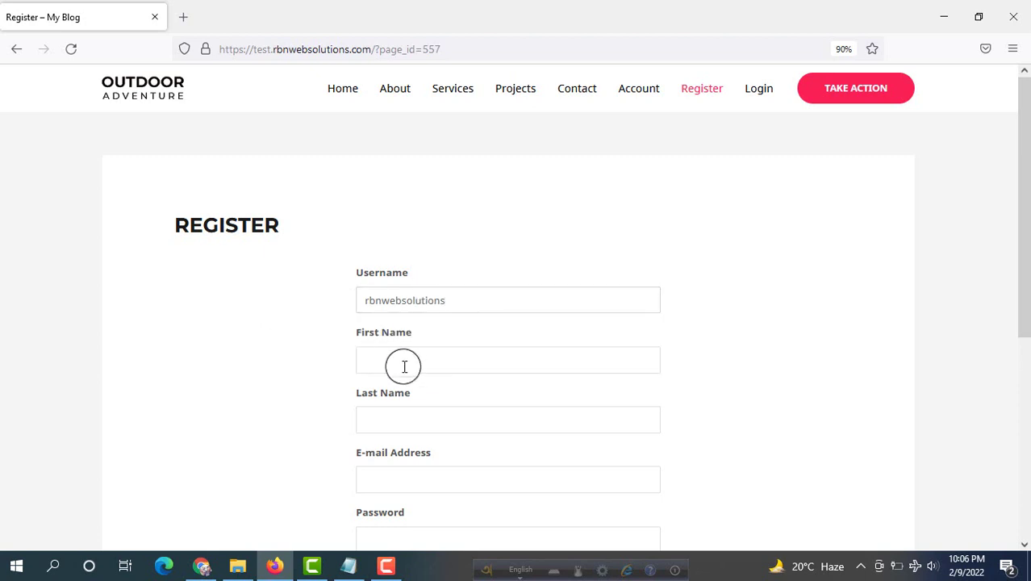
pyautogui.click(397, 357)
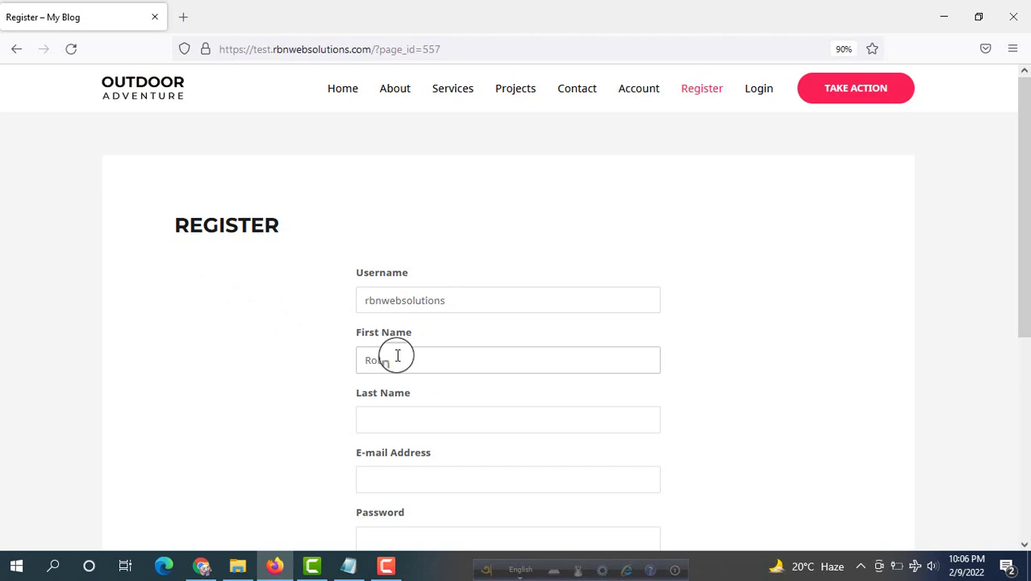
pyautogui.write('Robin')
pyautogui.click(442, 415)
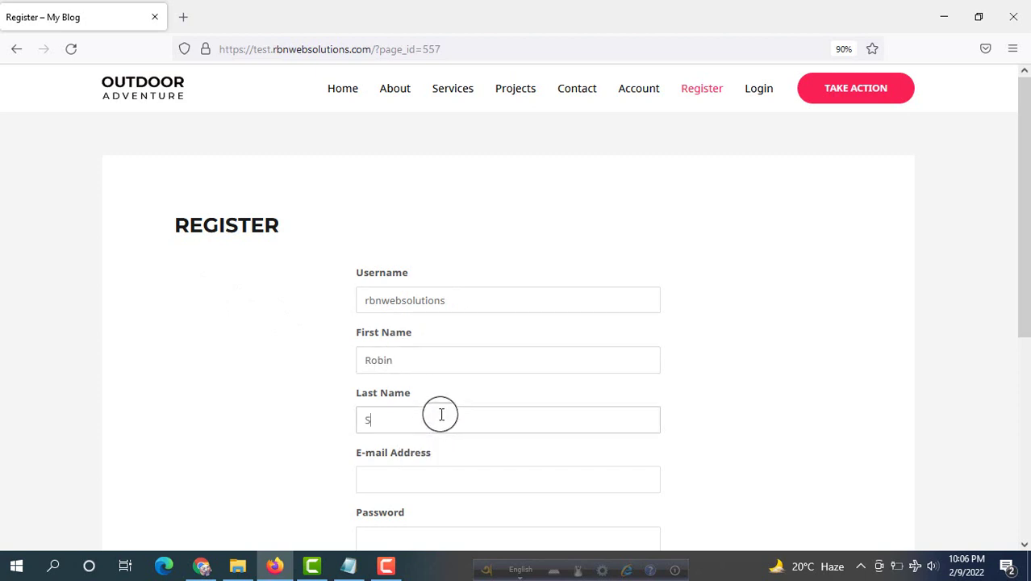
pyautogui.click(408, 474)
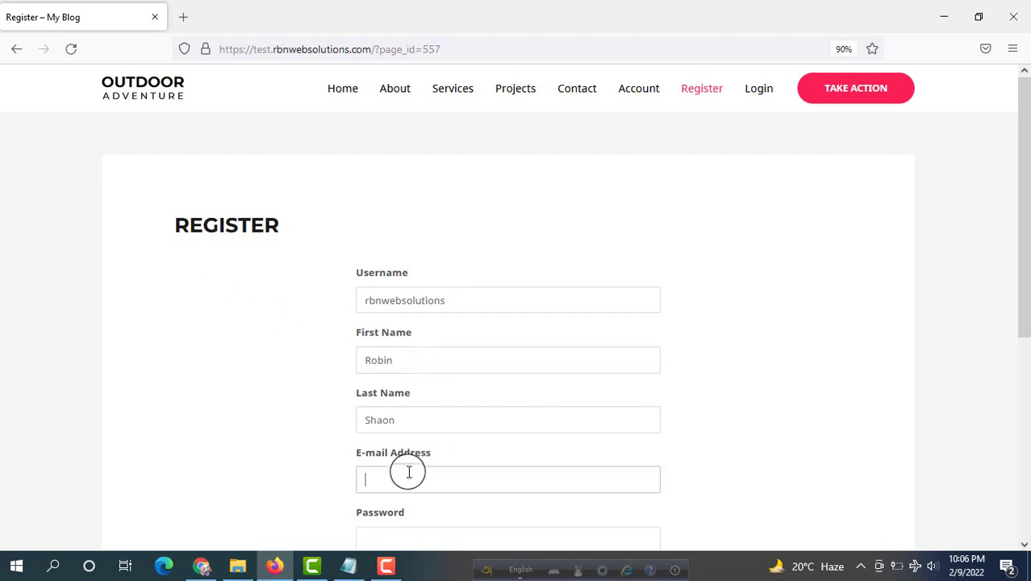
# Enter and confirm the account password, then submit the registration
pyautogui.scroll(-4, 159, 300)
pyautogui.click(415, 289)
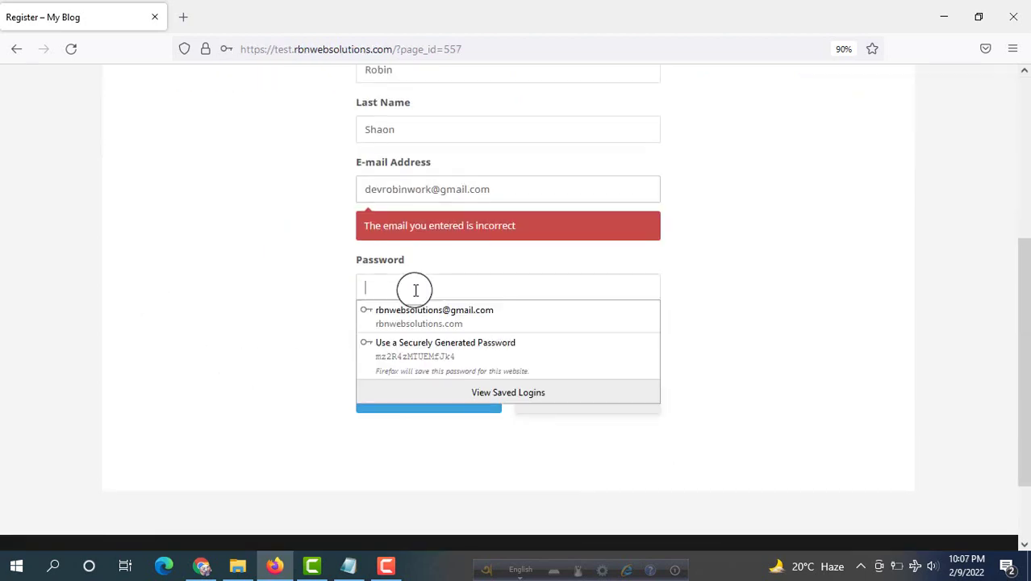
pyautogui.write('123')
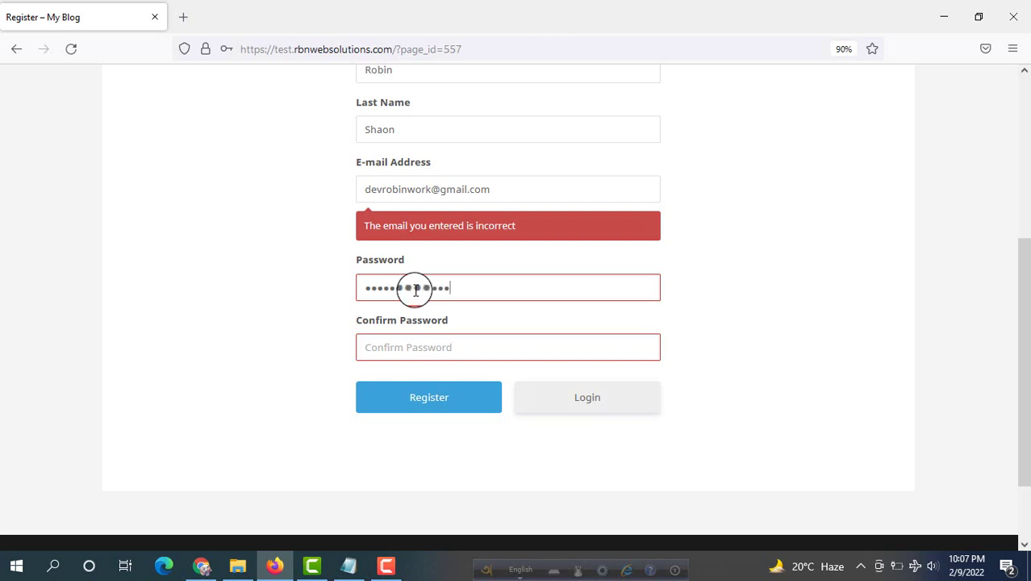
pyautogui.click(442, 345)
pyautogui.write('1')
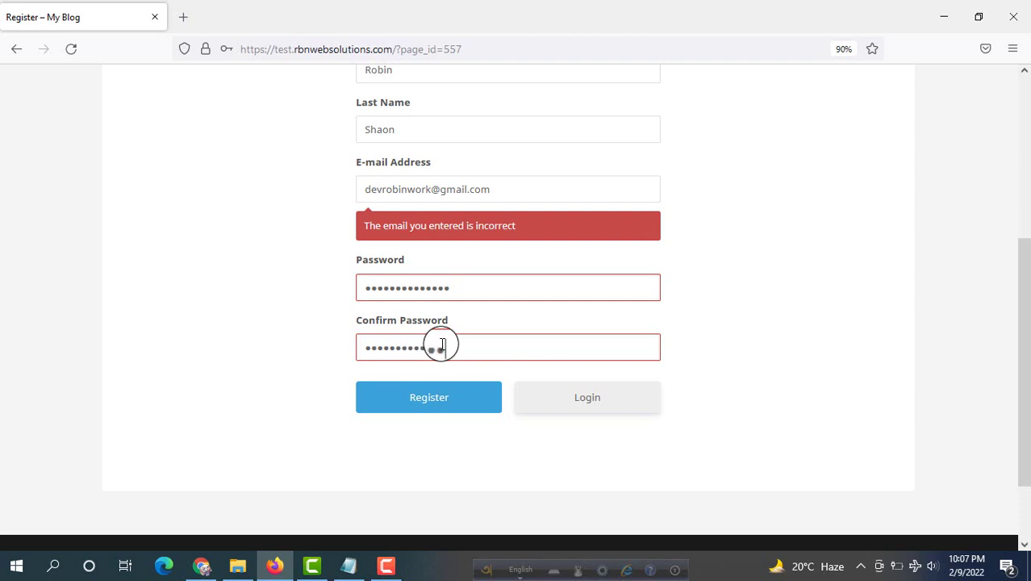
pyautogui.write('4')
pyautogui.click(451, 404)
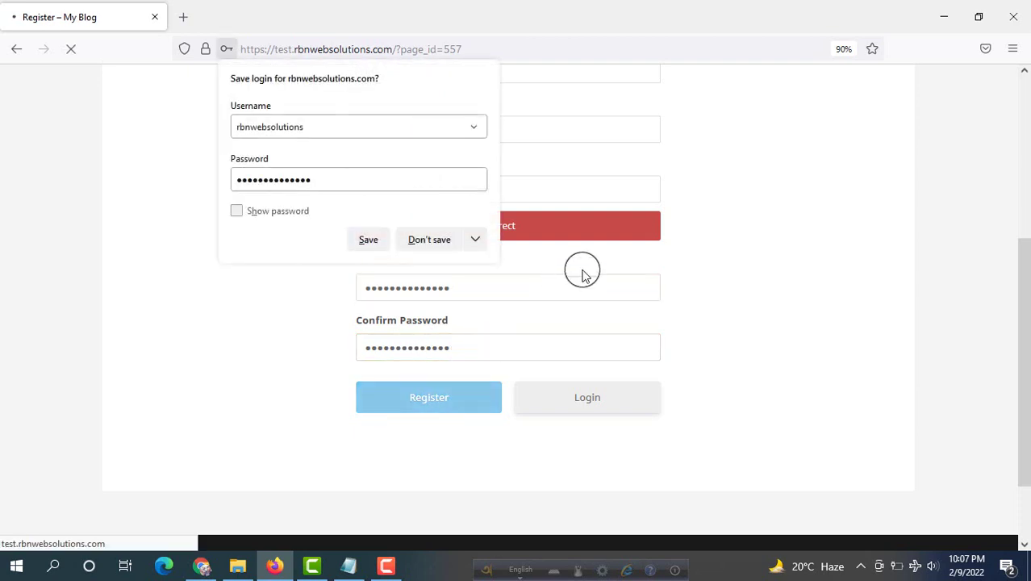
# Scroll through the new member's profile, then go to Chrome's Rbn Web Solutions YouTube Videos tab
pyautogui.scroll(-2, 126, 238)
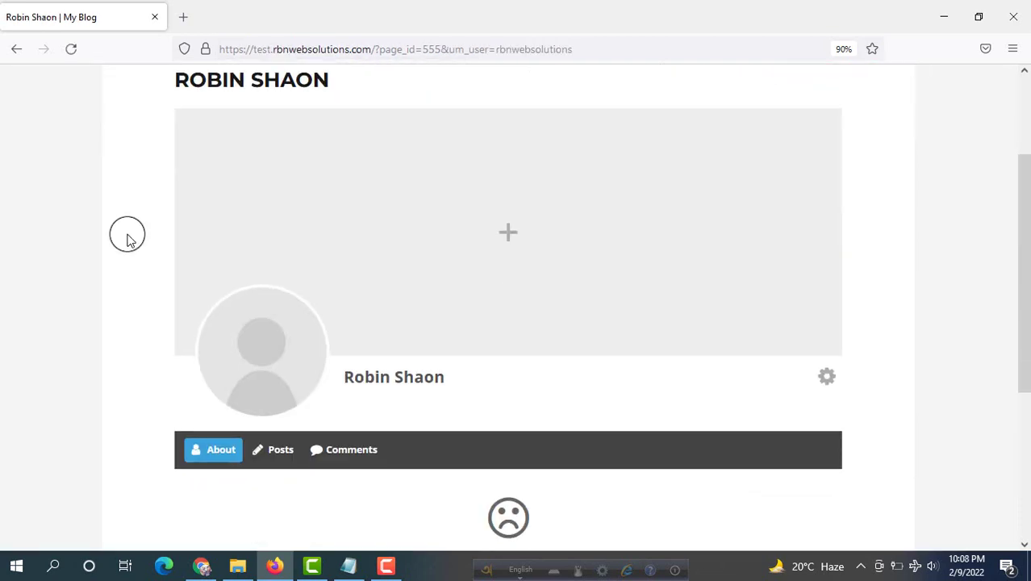
pyautogui.scroll(2, 127, 239)
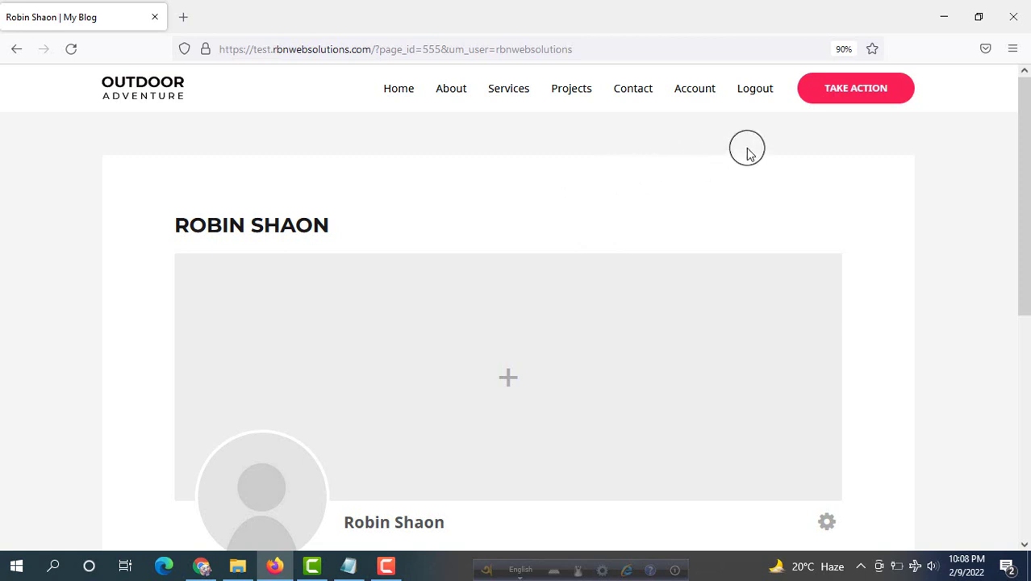
pyautogui.click(756, 88)
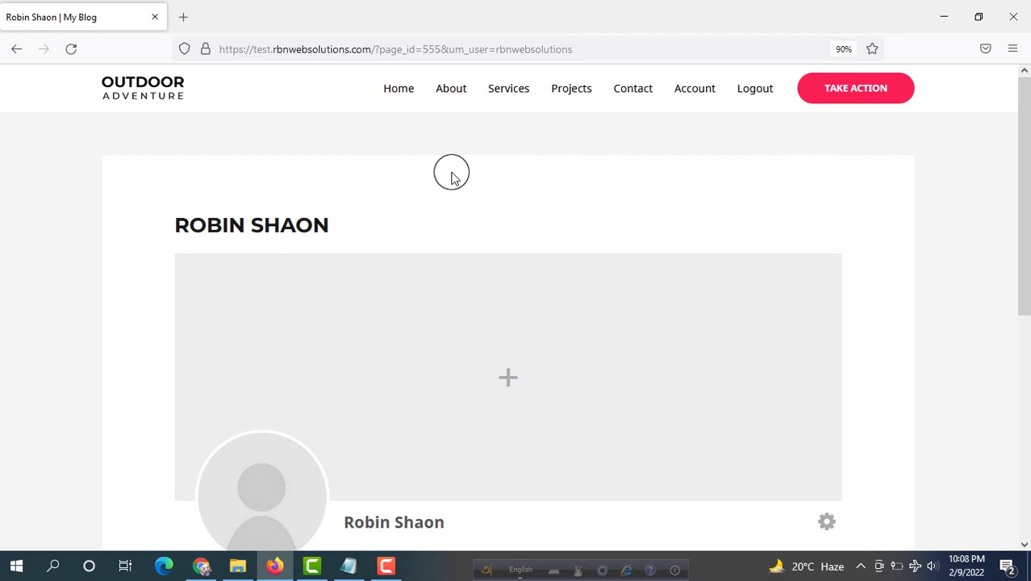
pyautogui.click(201, 566)
pyautogui.click(449, 12)
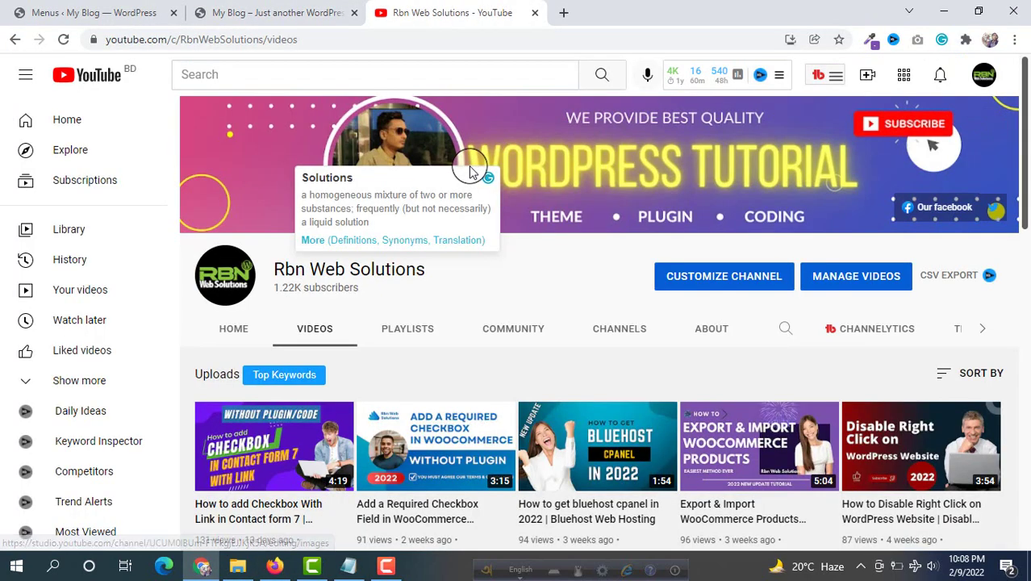